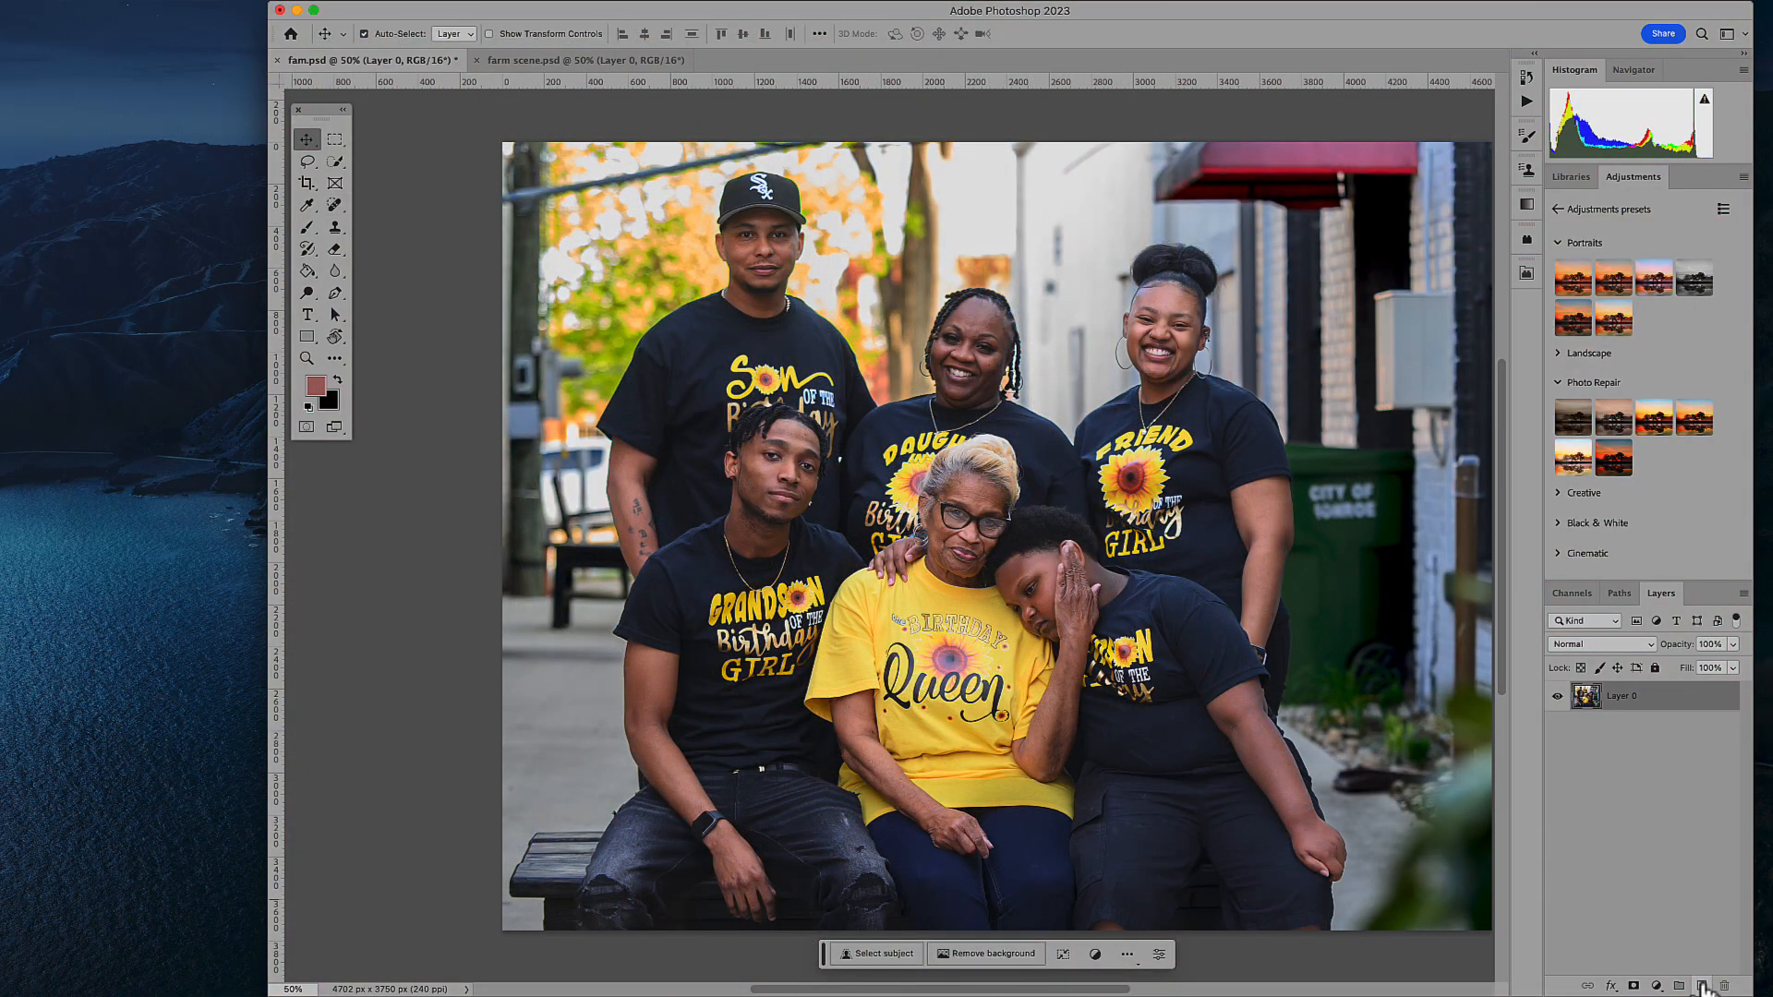
- Add a new layer to the family photo and erase the overhead cable behind the man in the cap with the Remove tool
left_click(1702, 987)
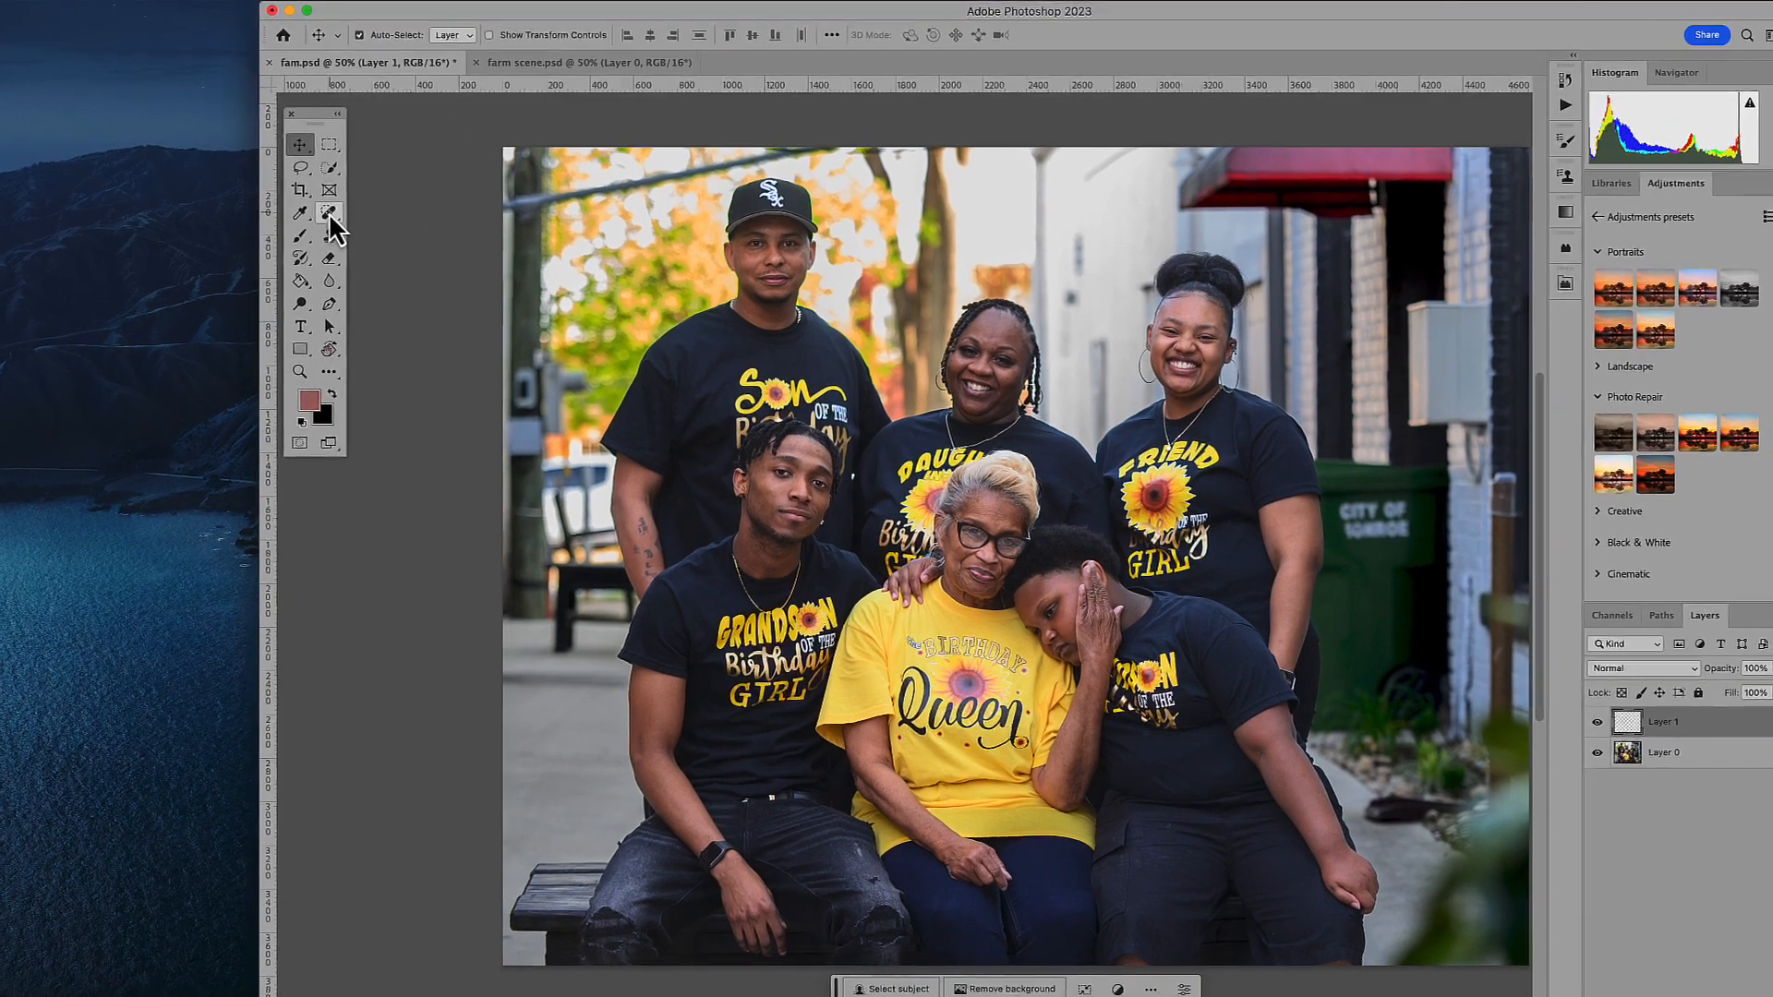
left_click(333, 205)
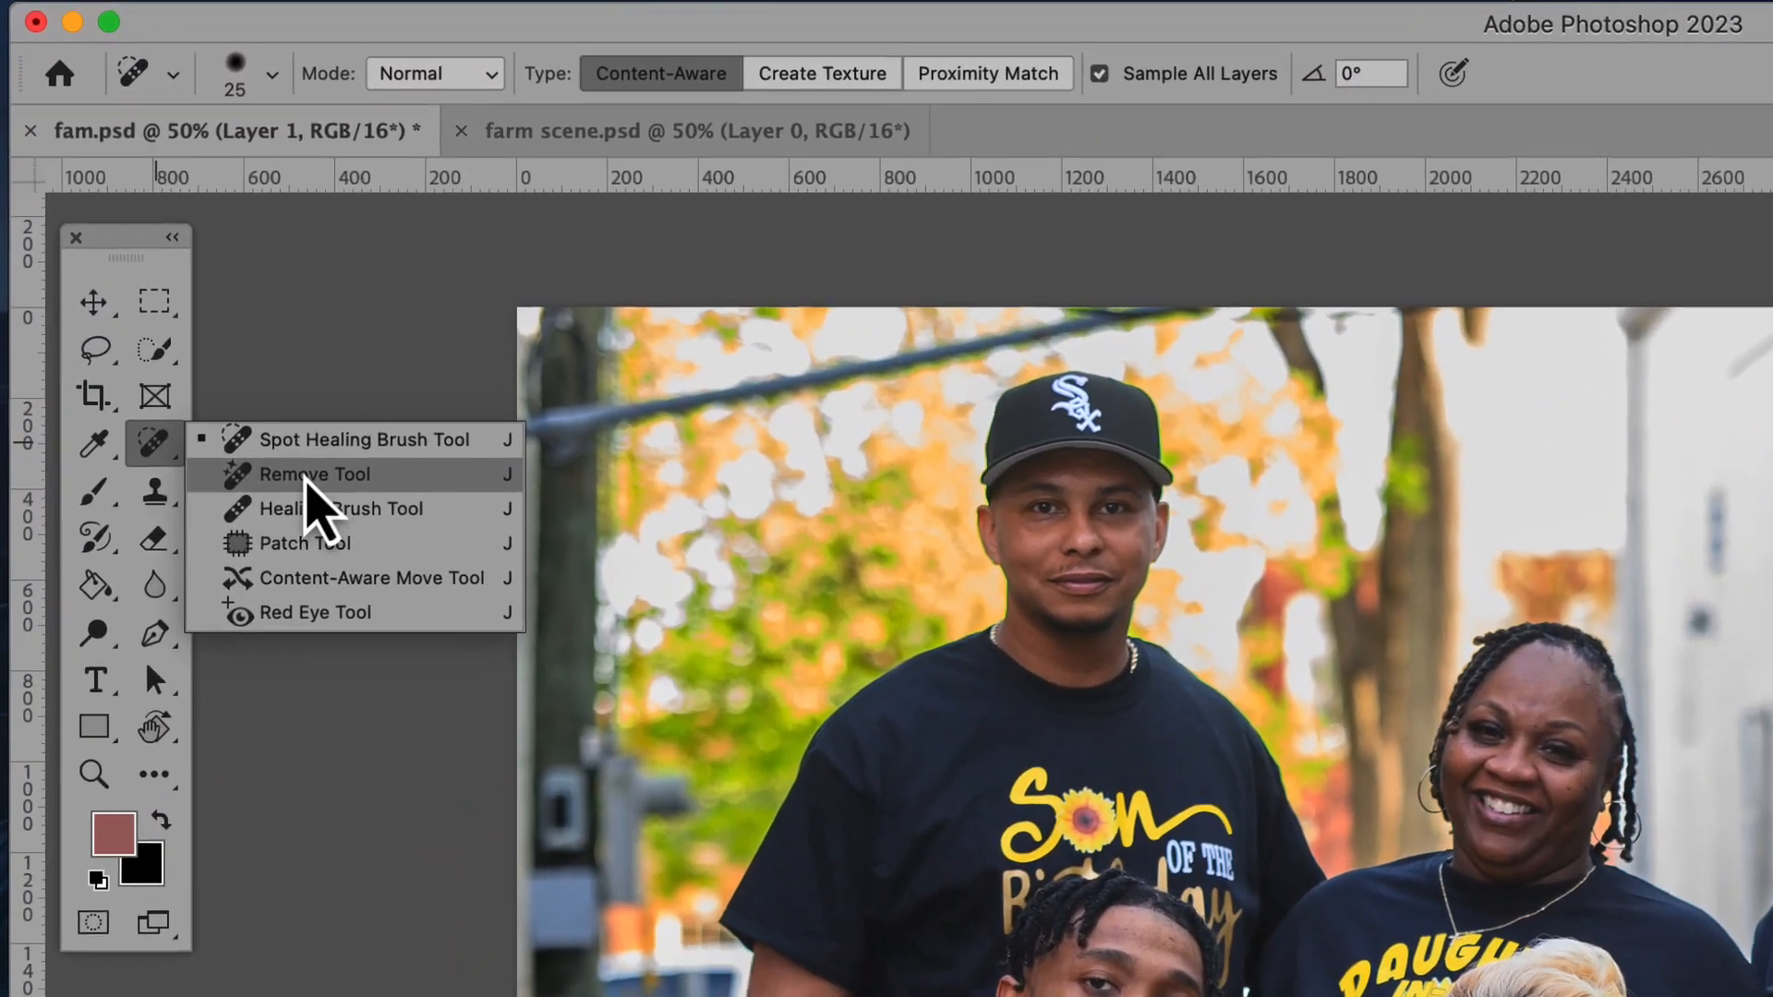
left_click(349, 389)
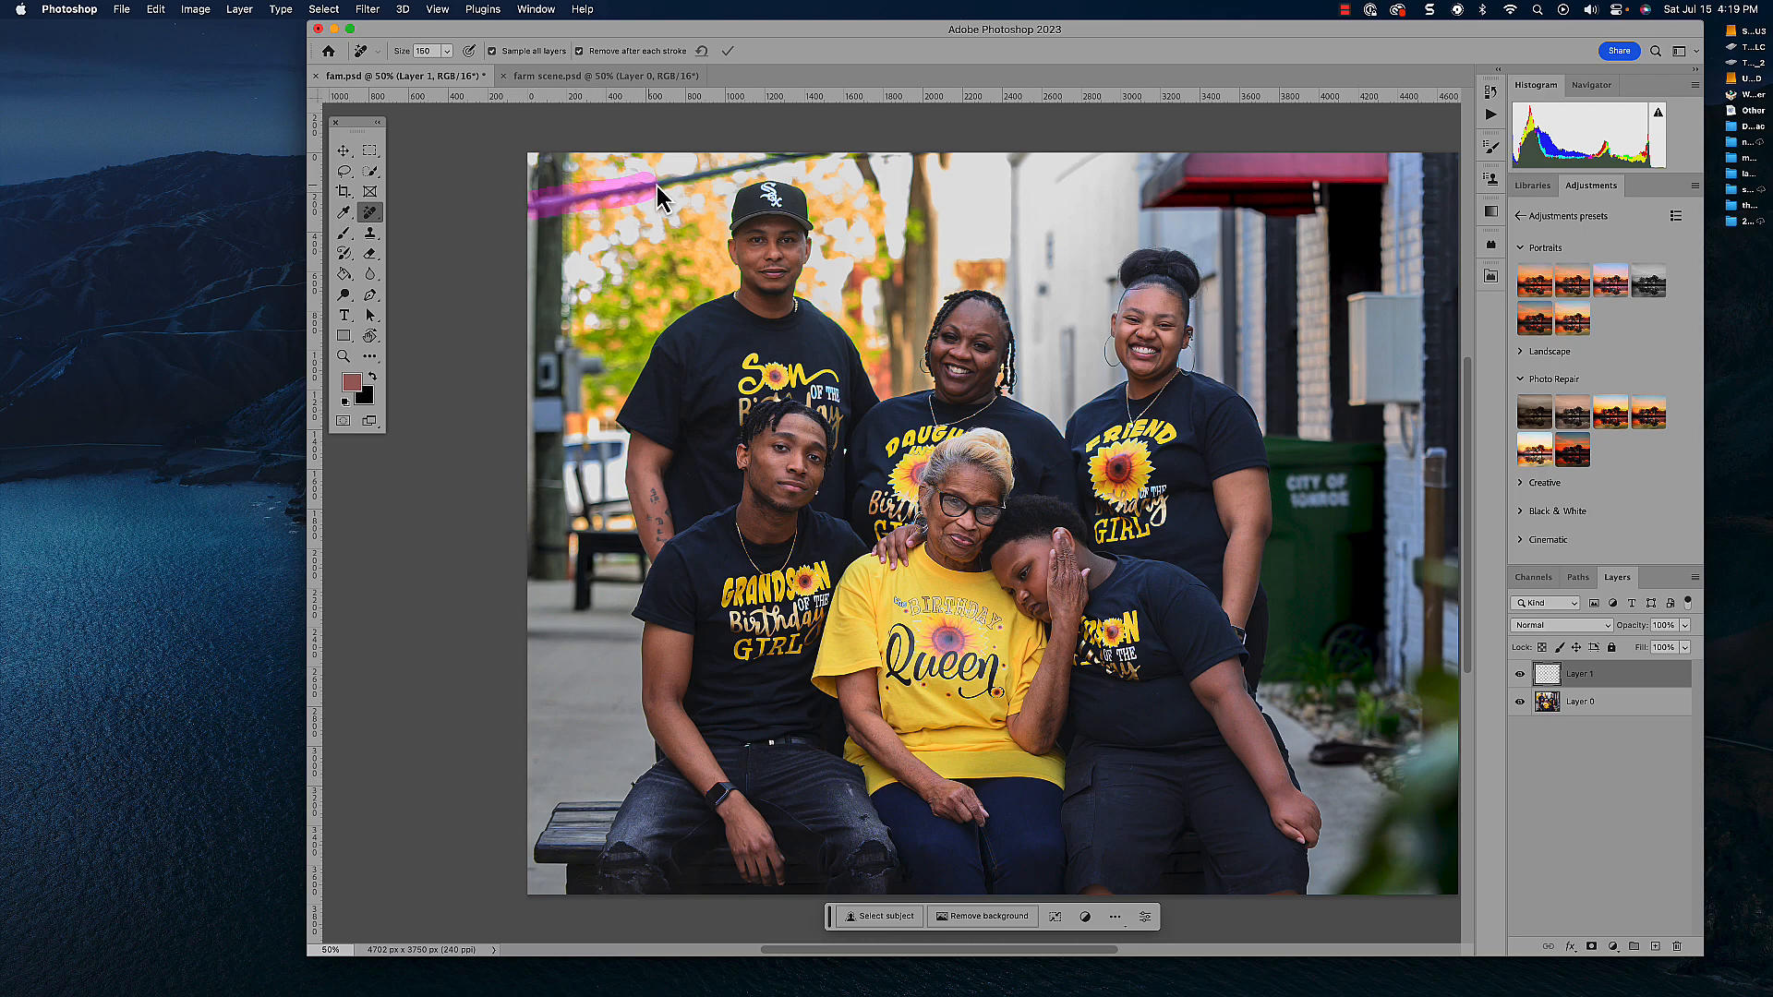
left_click_drag(844, 155, 868, 159)
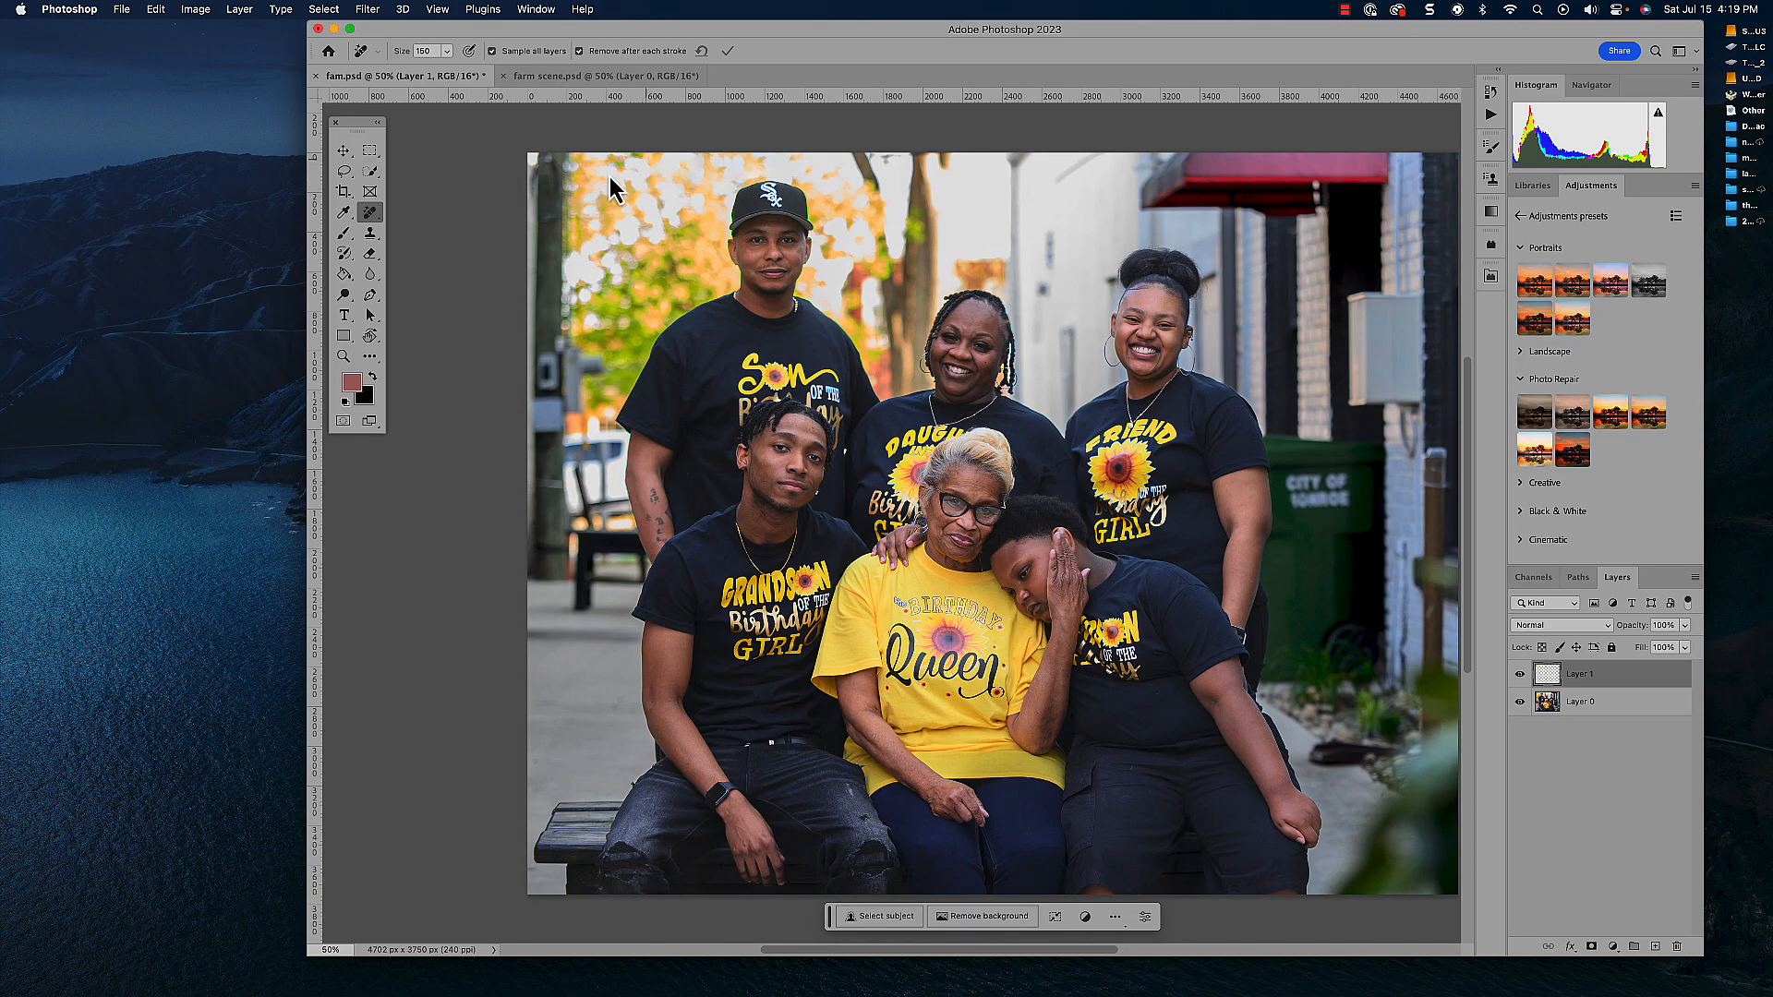
- Remove the utility pole along the photo's left edge with the Remove brush at size 200
key("bracketright")
left_click(549, 162)
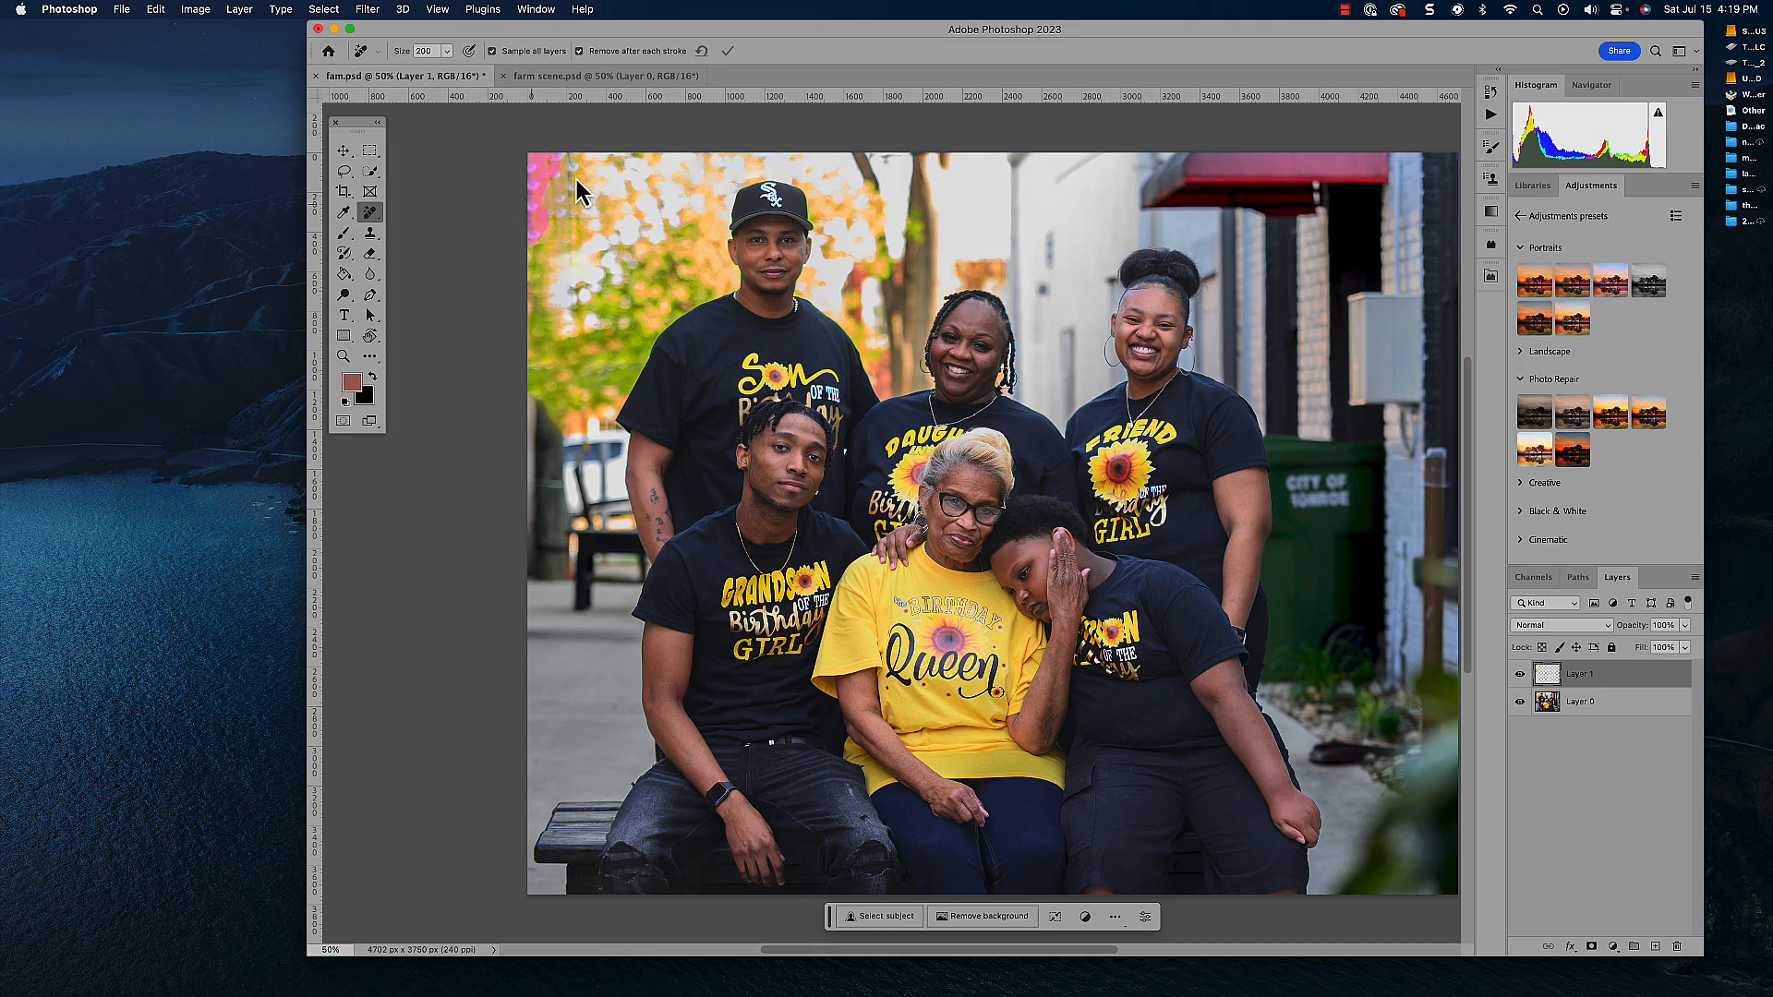
left_click_drag(577, 179, 565, 206)
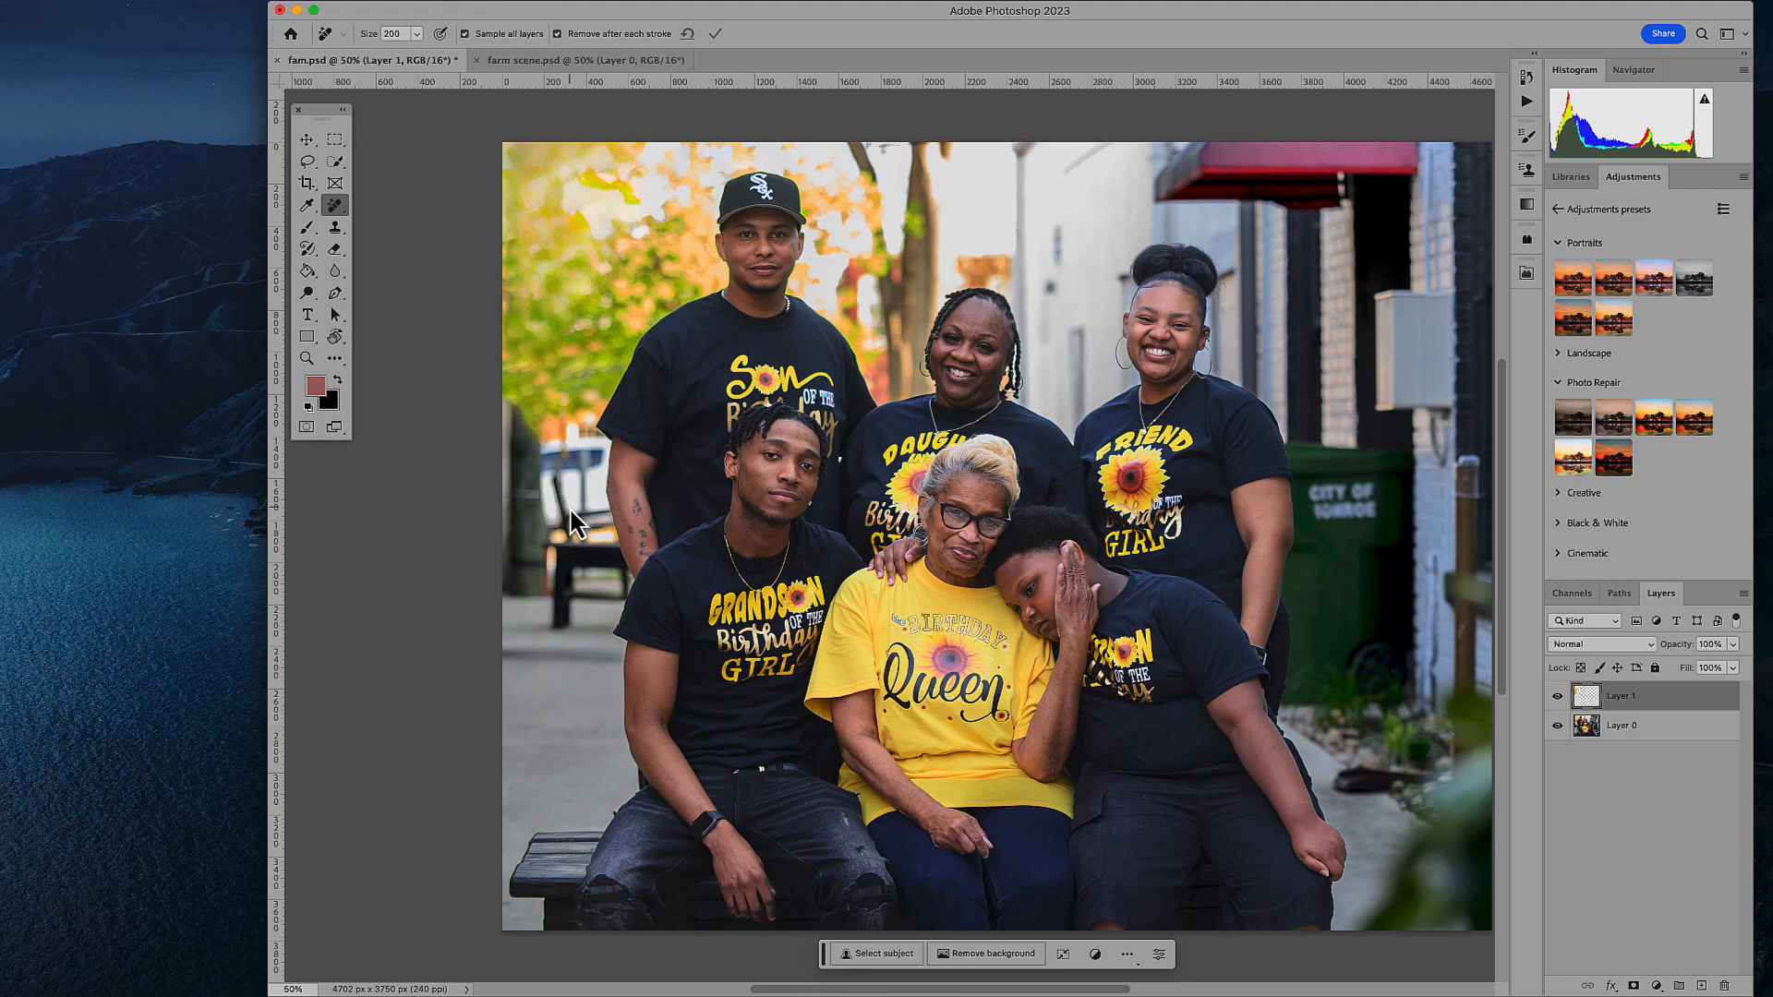
- With the Remove brush at size 80, erase the dark frame in front of the white car and the debris on the pavement
key("bracketleft")
key("bracketleft")
key("bracketleft")
key("bracketleft")
key("bracketleft")
key("bracketleft")
left_click_drag(556, 478, 561, 518)
mouse_move(1369, 793)
left_mouse_down()
mouse_move(1339, 774)
mouse_move(1347, 792)
mouse_move(1432, 813)
left_mouse_up()
- Remove the utility box and the conduit pieces below it from the brick wall behind the family
left_click_drag(1429, 568, 1430, 693)
mouse_move(1426, 418)
left_mouse_down()
mouse_move(1447, 420)
mouse_move(1448, 466)
mouse_move(1434, 416)
left_mouse_up()
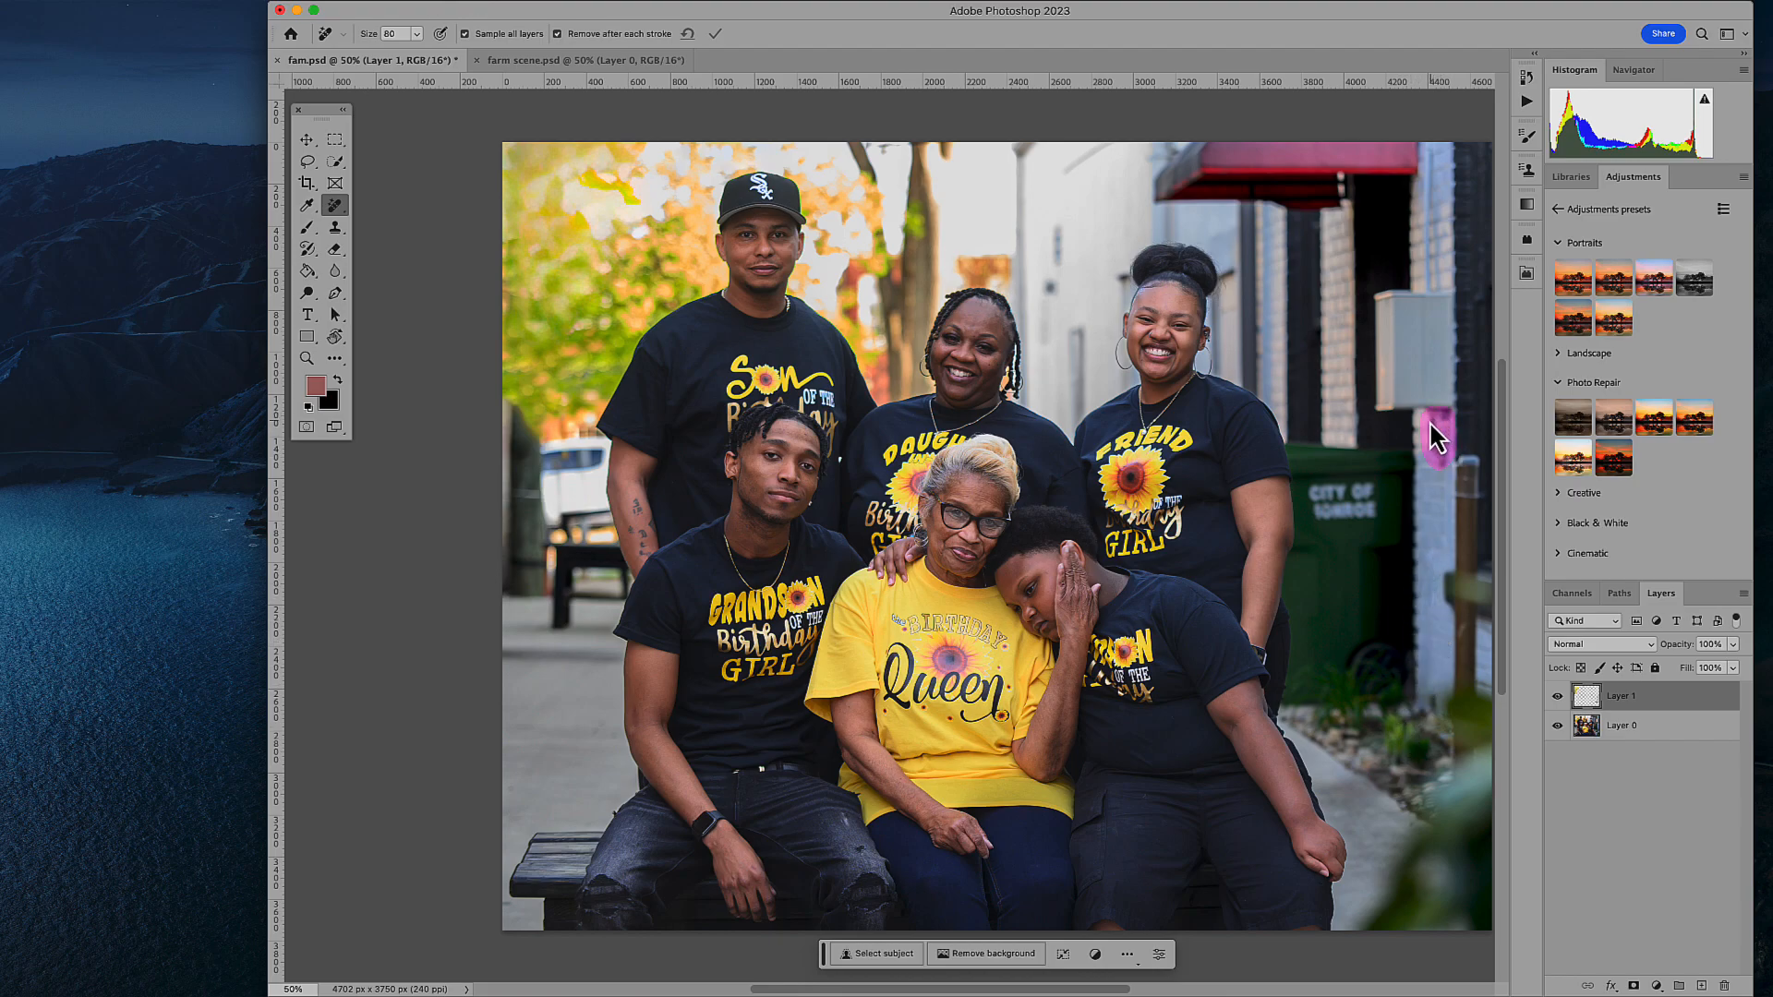
left_click_drag(1433, 411, 1441, 395)
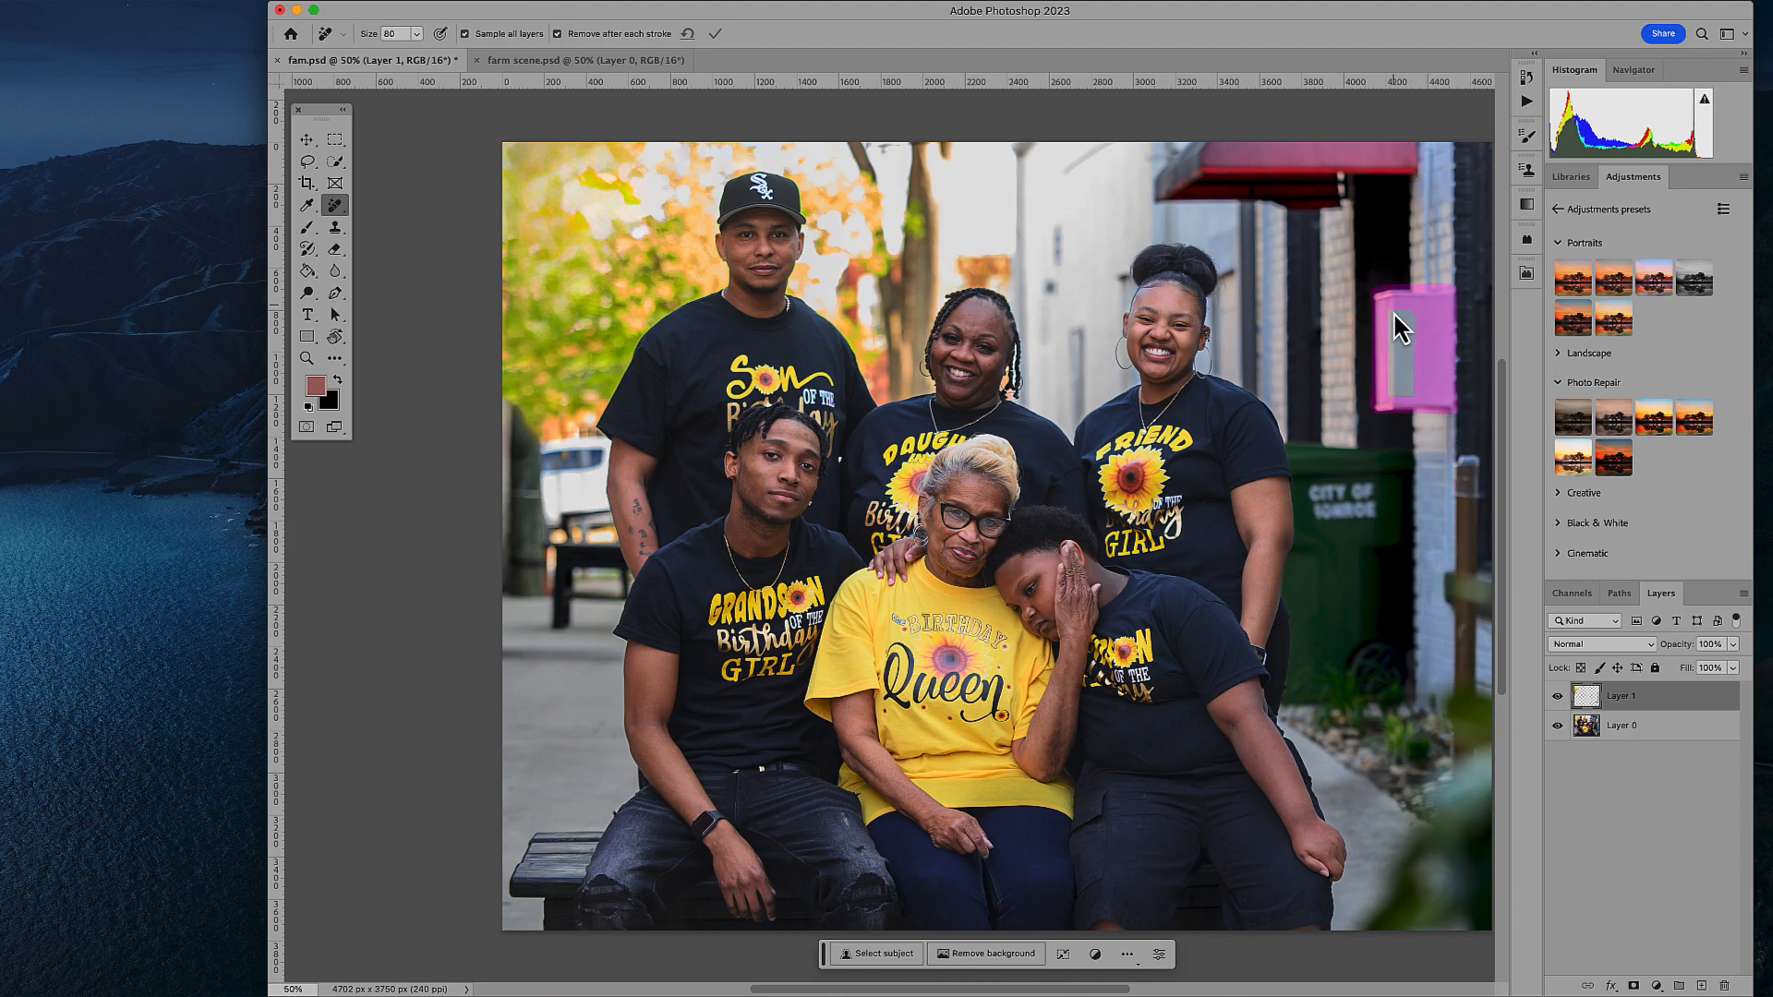
mouse_move(1394, 384)
left_mouse_down()
mouse_move(1425, 335)
mouse_move(1398, 333)
mouse_move(1407, 344)
mouse_move(1409, 311)
mouse_move(1428, 374)
left_mouse_up()
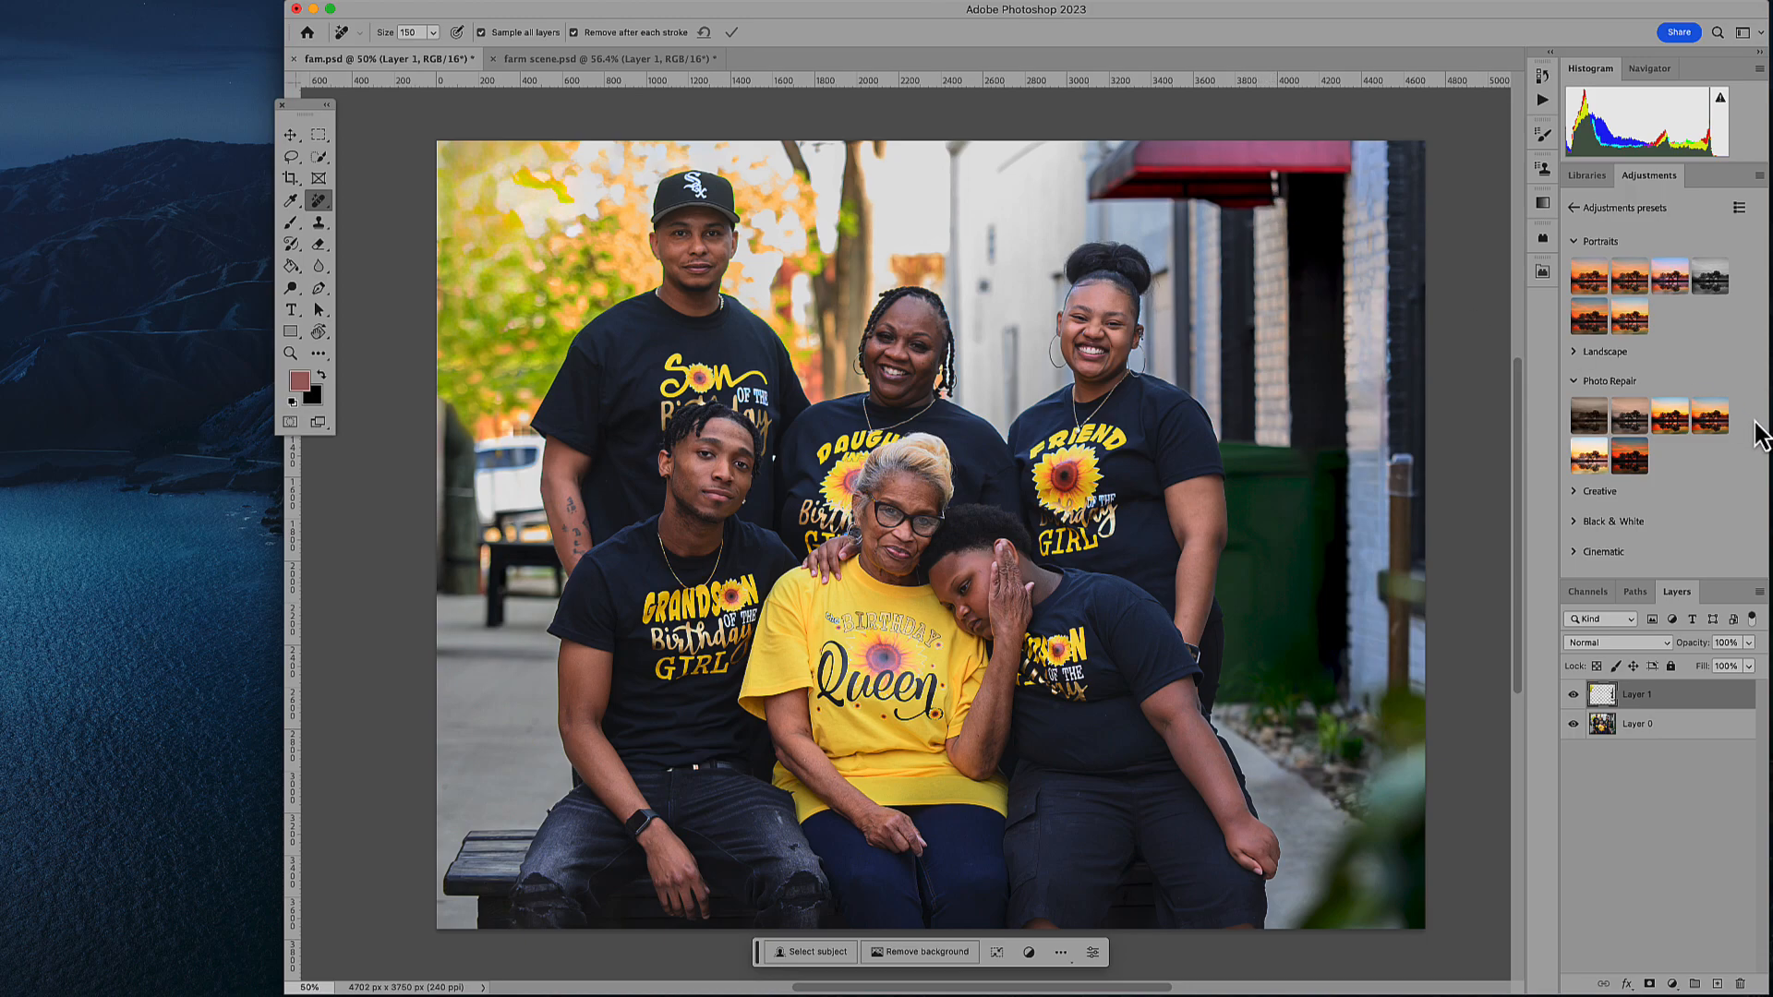
- In farm scene.psd, add a new layer and erase the upper power lines and pole top with the Remove tool at size 80
key("bracketleft")
key("bracketleft")
key("bracketleft")
key("bracketleft")
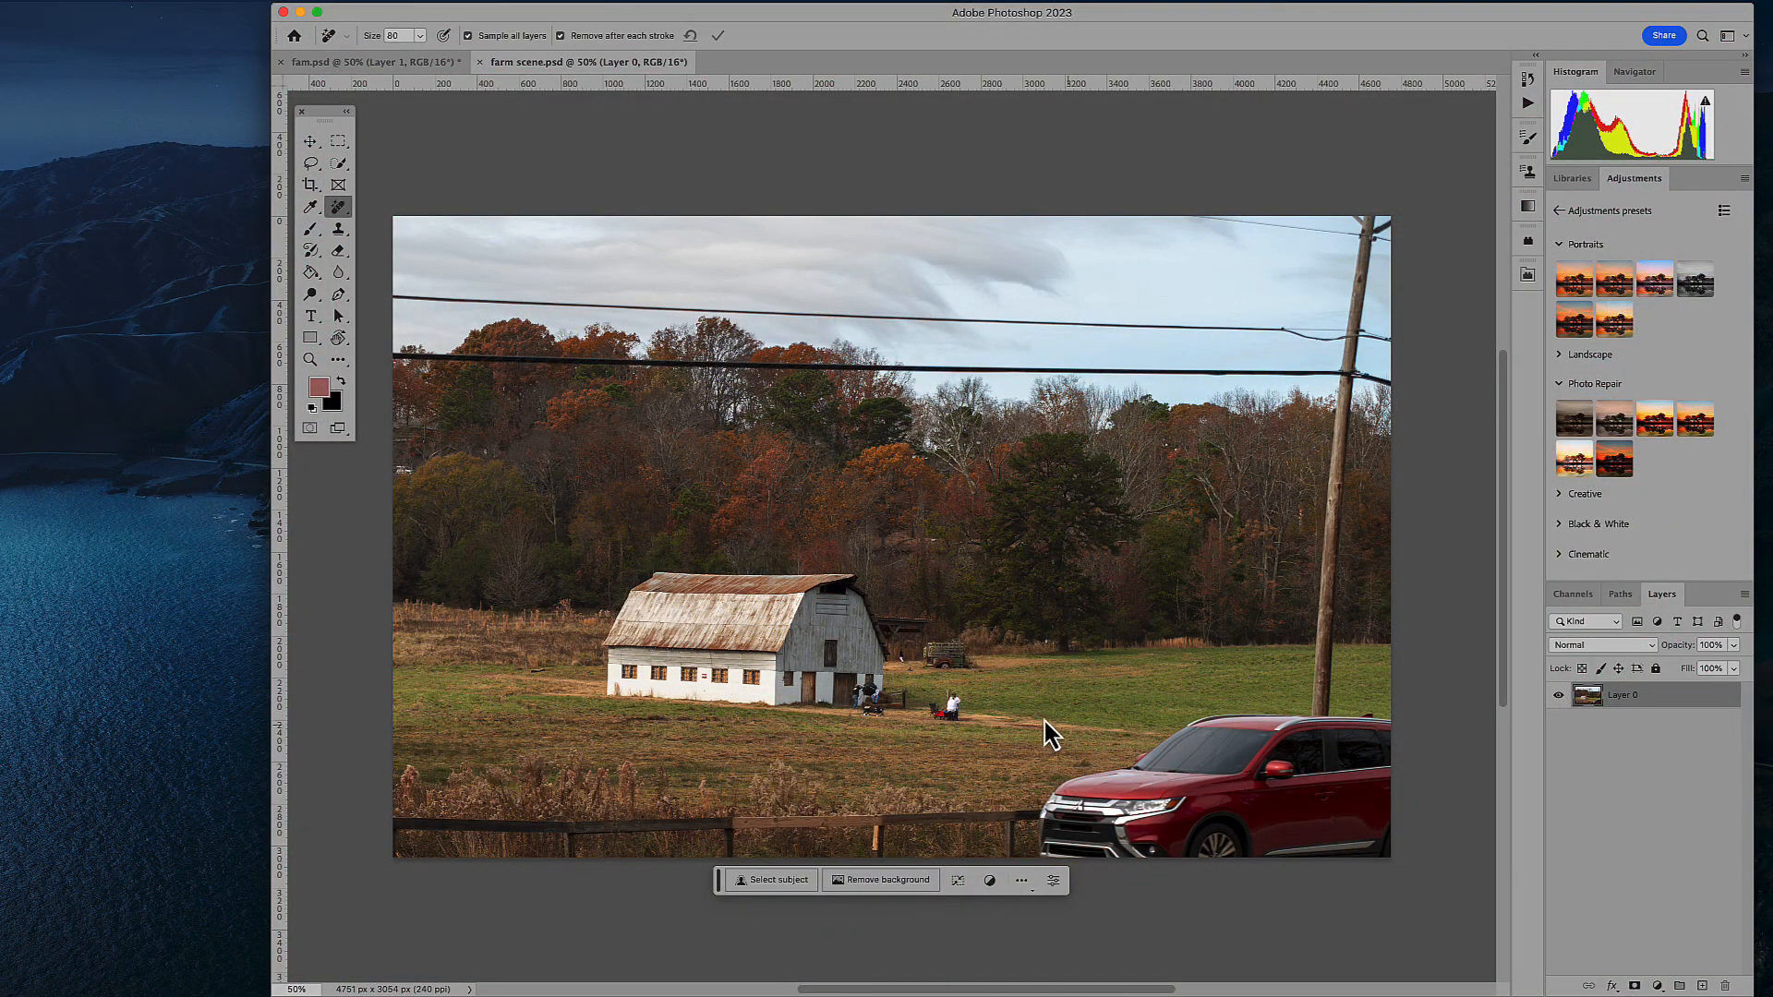
key("z")
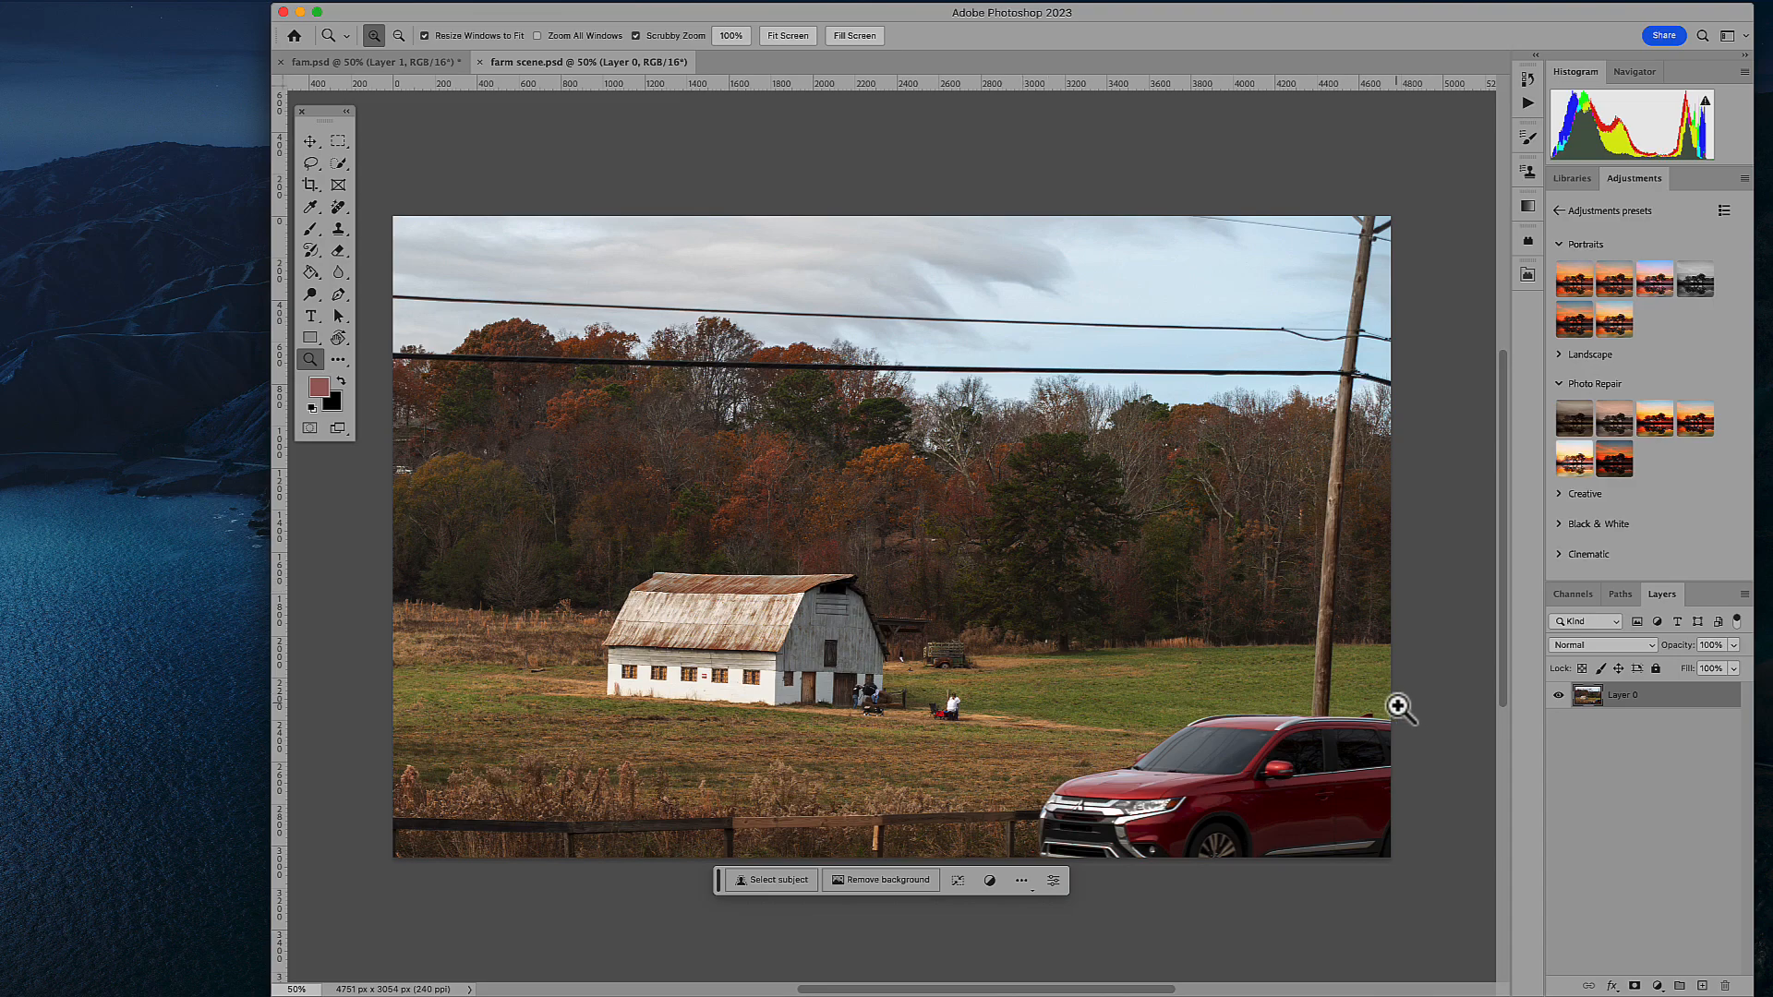
left_click_drag(982, 495, 1001, 495)
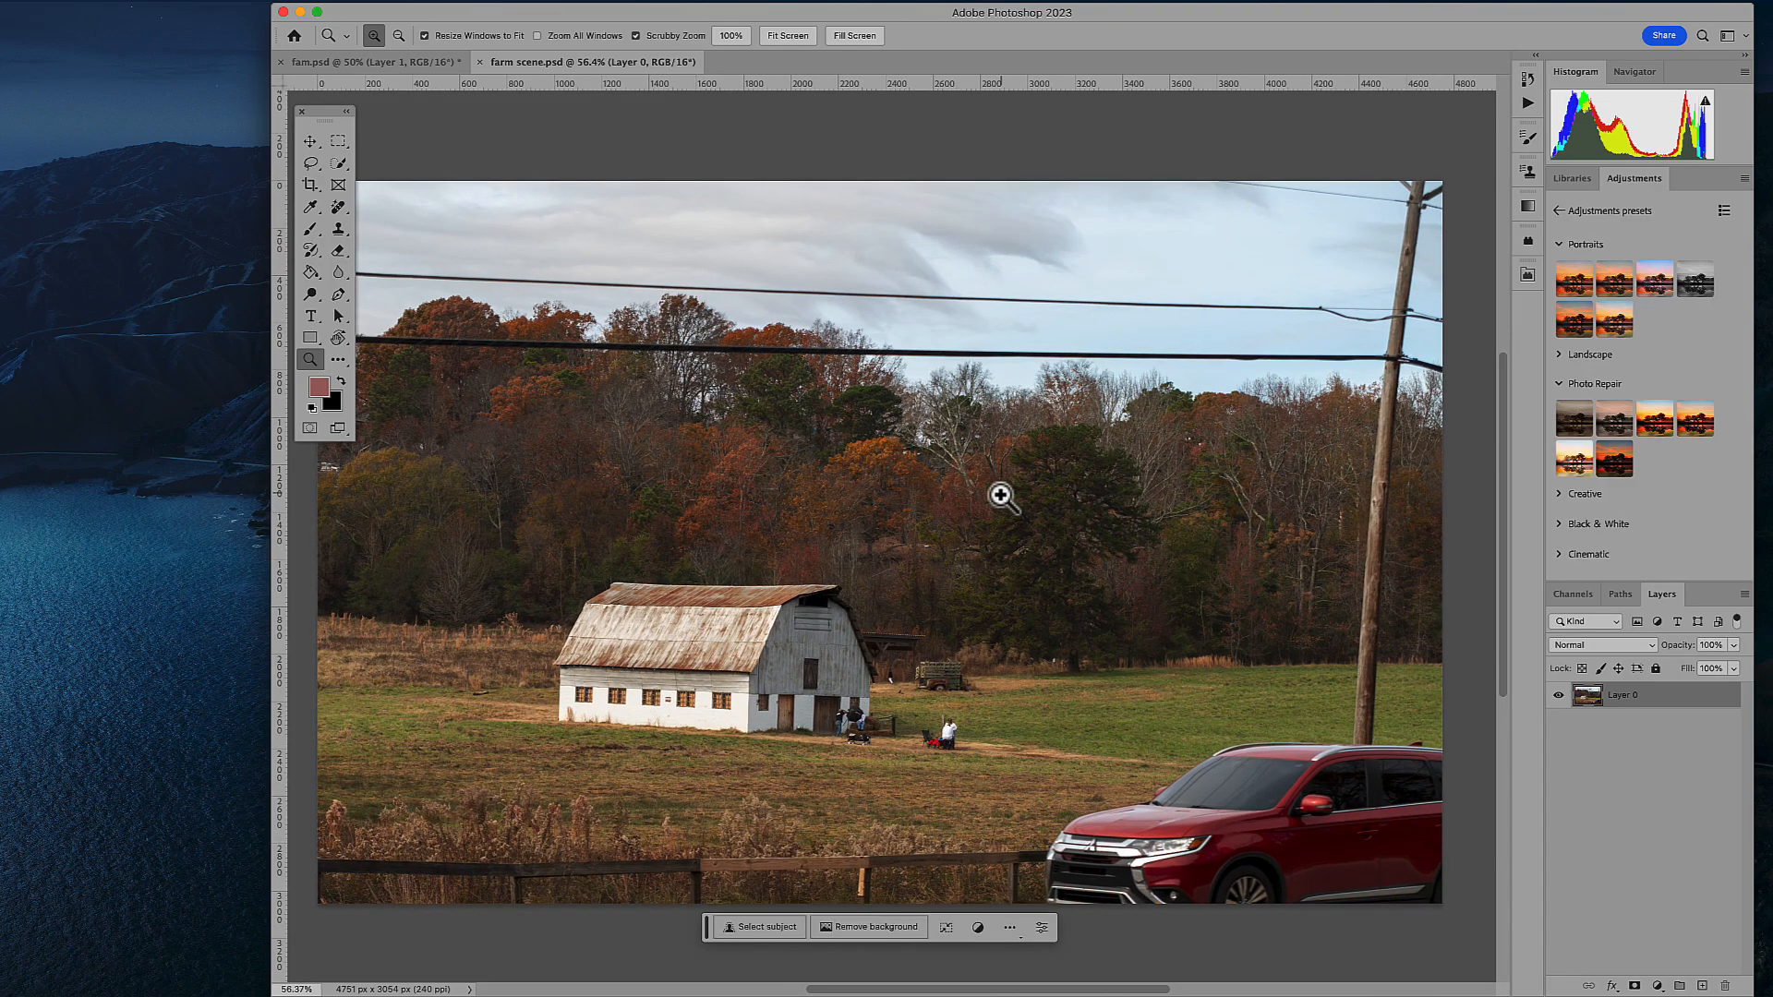
scroll(1001, 495, "down", 3)
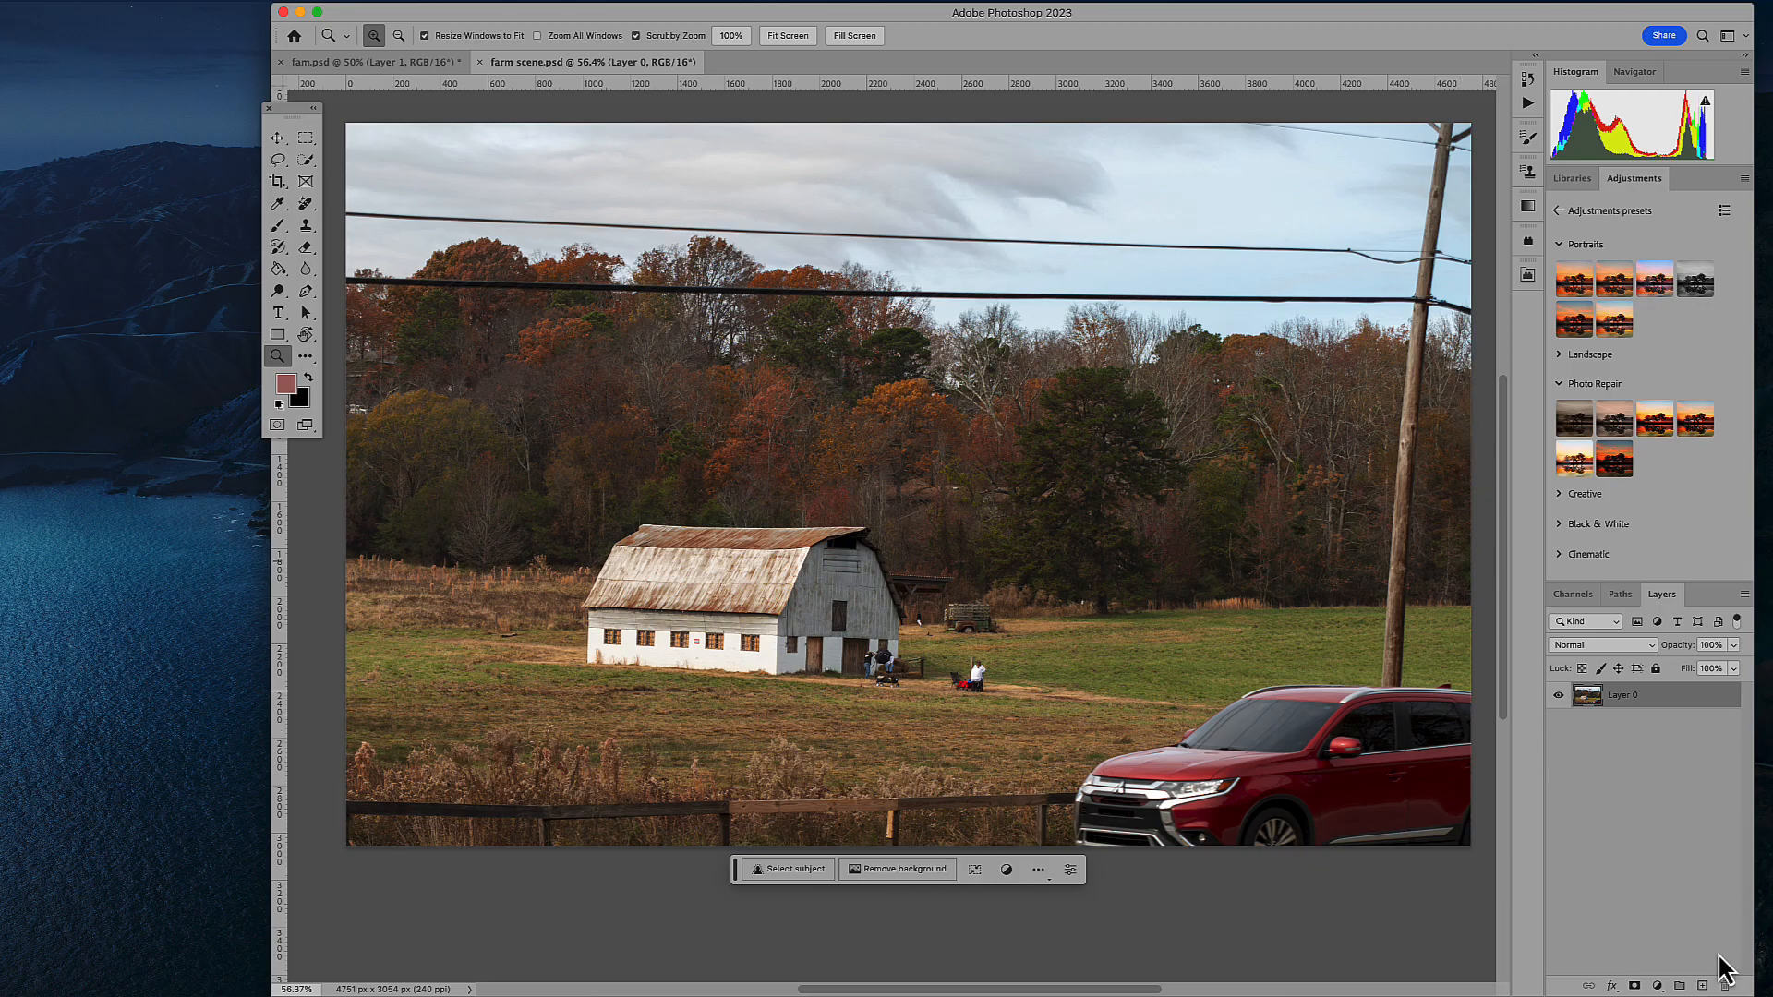
left_click(1704, 986)
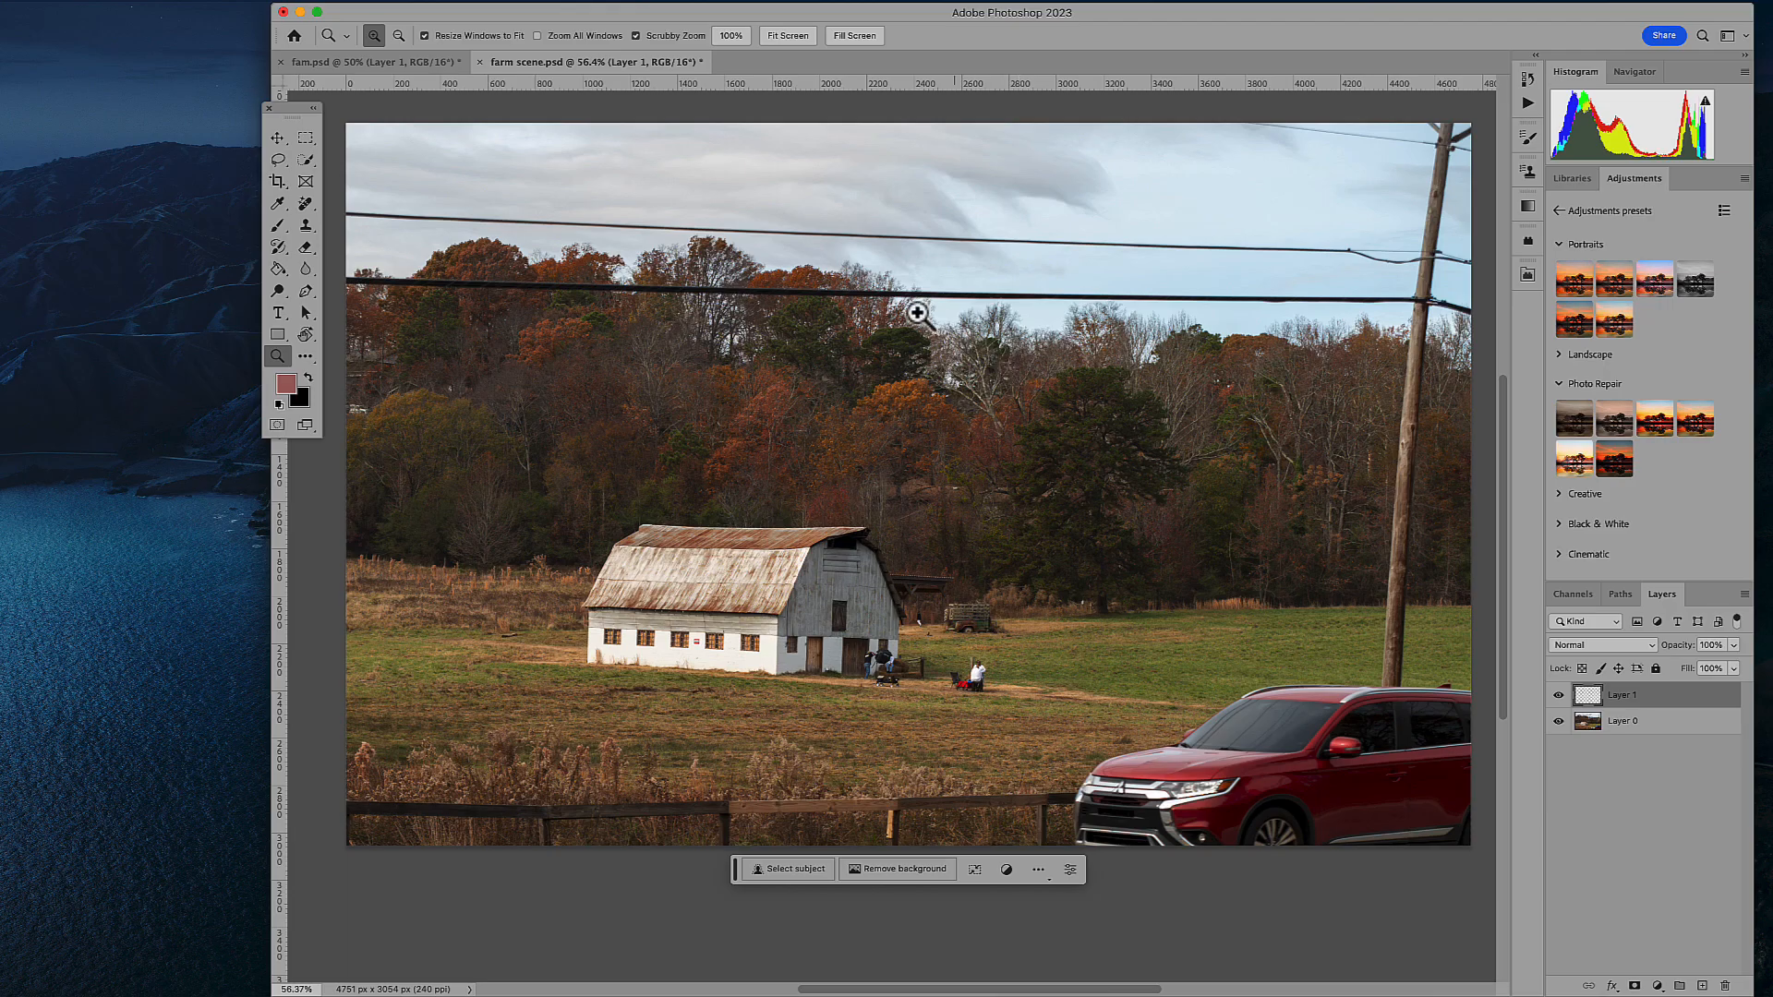
left_click(305, 203)
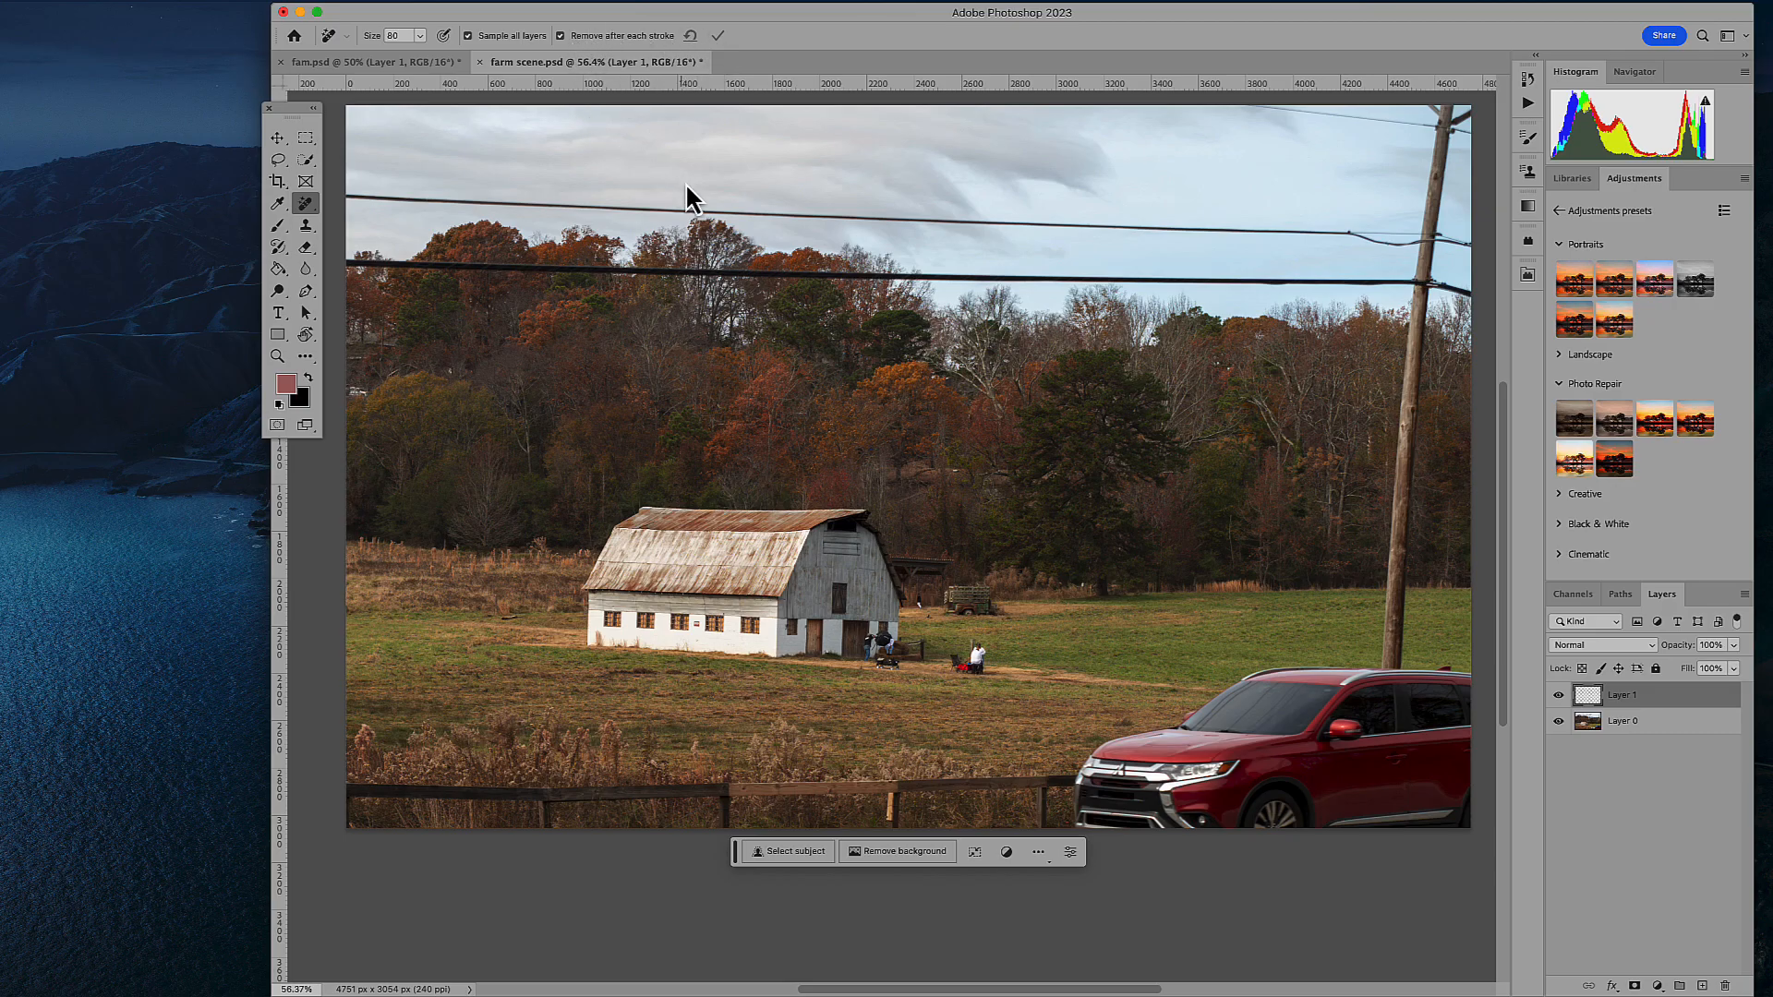
mouse_move(343, 196)
left_mouse_down()
mouse_move(1481, 247)
mouse_move(1433, 252)
mouse_move(1435, 144)
mouse_move(1469, 108)
mouse_move(1470, 128)
mouse_move(1274, 113)
left_mouse_up()
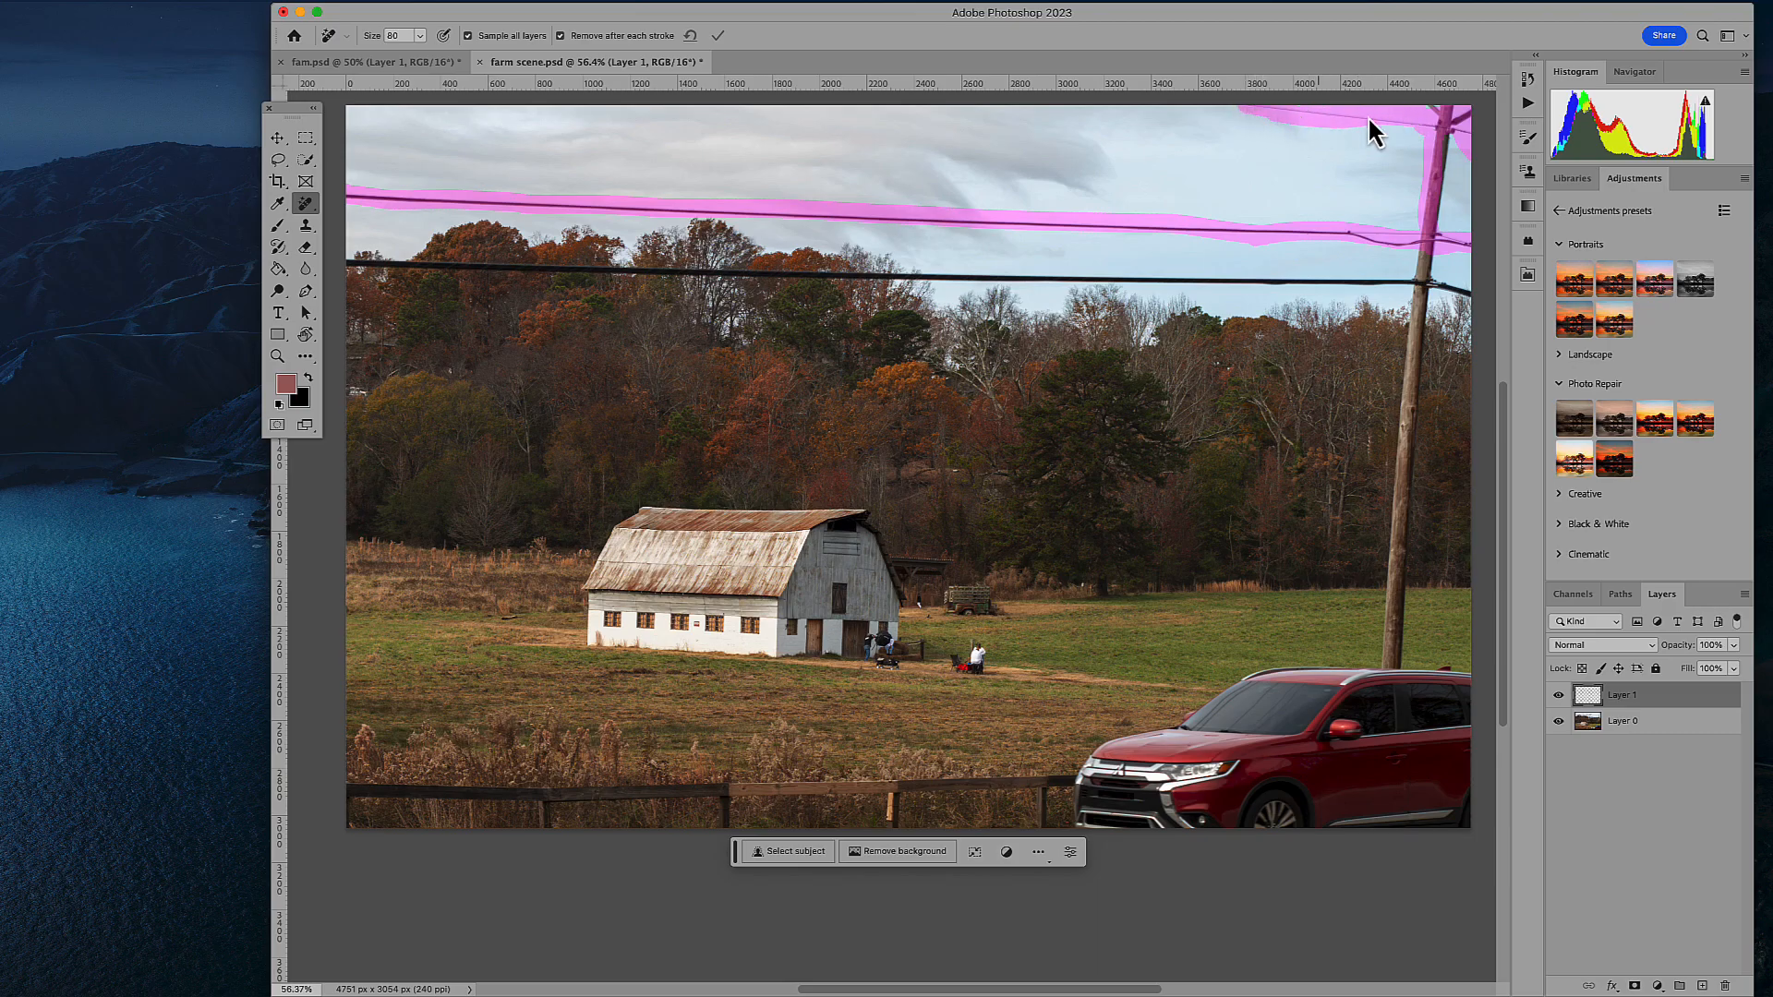
mouse_move(1443, 207)
left_mouse_down()
mouse_move(1455, 254)
mouse_move(1429, 242)
mouse_move(1464, 236)
left_mouse_up()
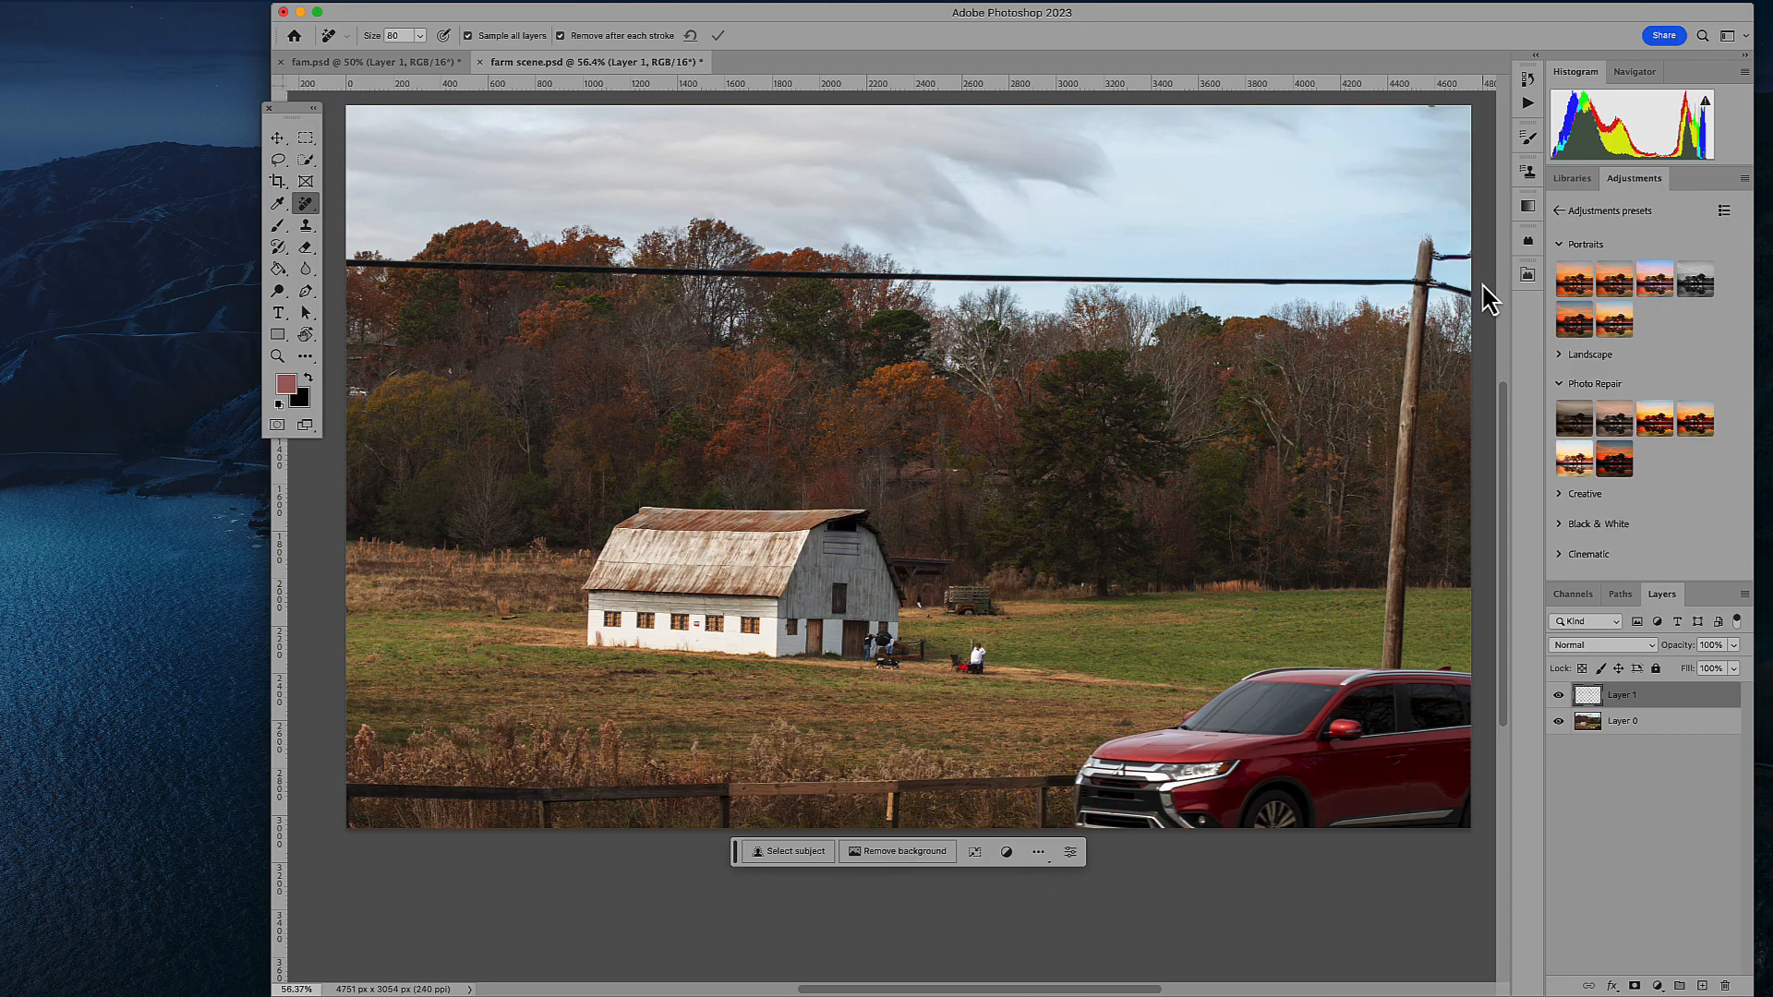
- Remove the pole's remaining cable fittings and the thick lower power line, cleaning up its traces over the trees
mouse_move(1473, 264)
left_mouse_down()
mouse_move(1412, 284)
mouse_move(1470, 258)
mouse_move(1420, 239)
mouse_move(1413, 275)
mouse_move(1455, 283)
mouse_move(1402, 296)
left_mouse_up()
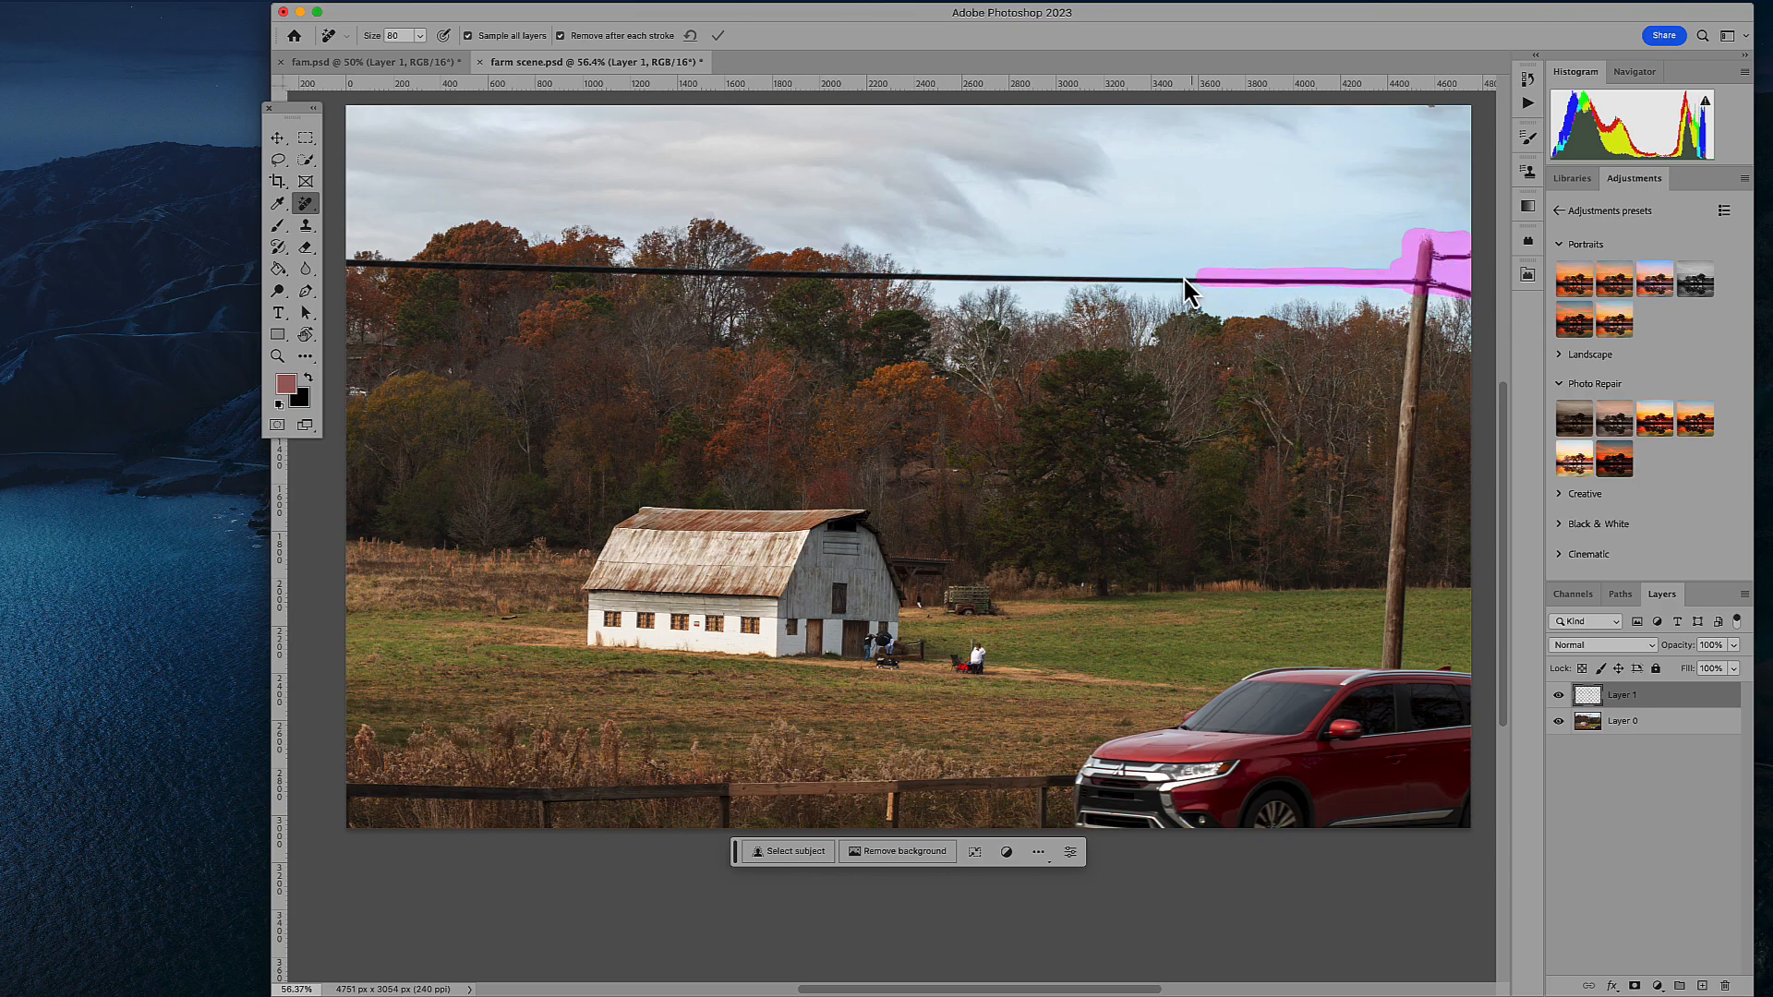
left_click_drag(982, 272, 685, 267)
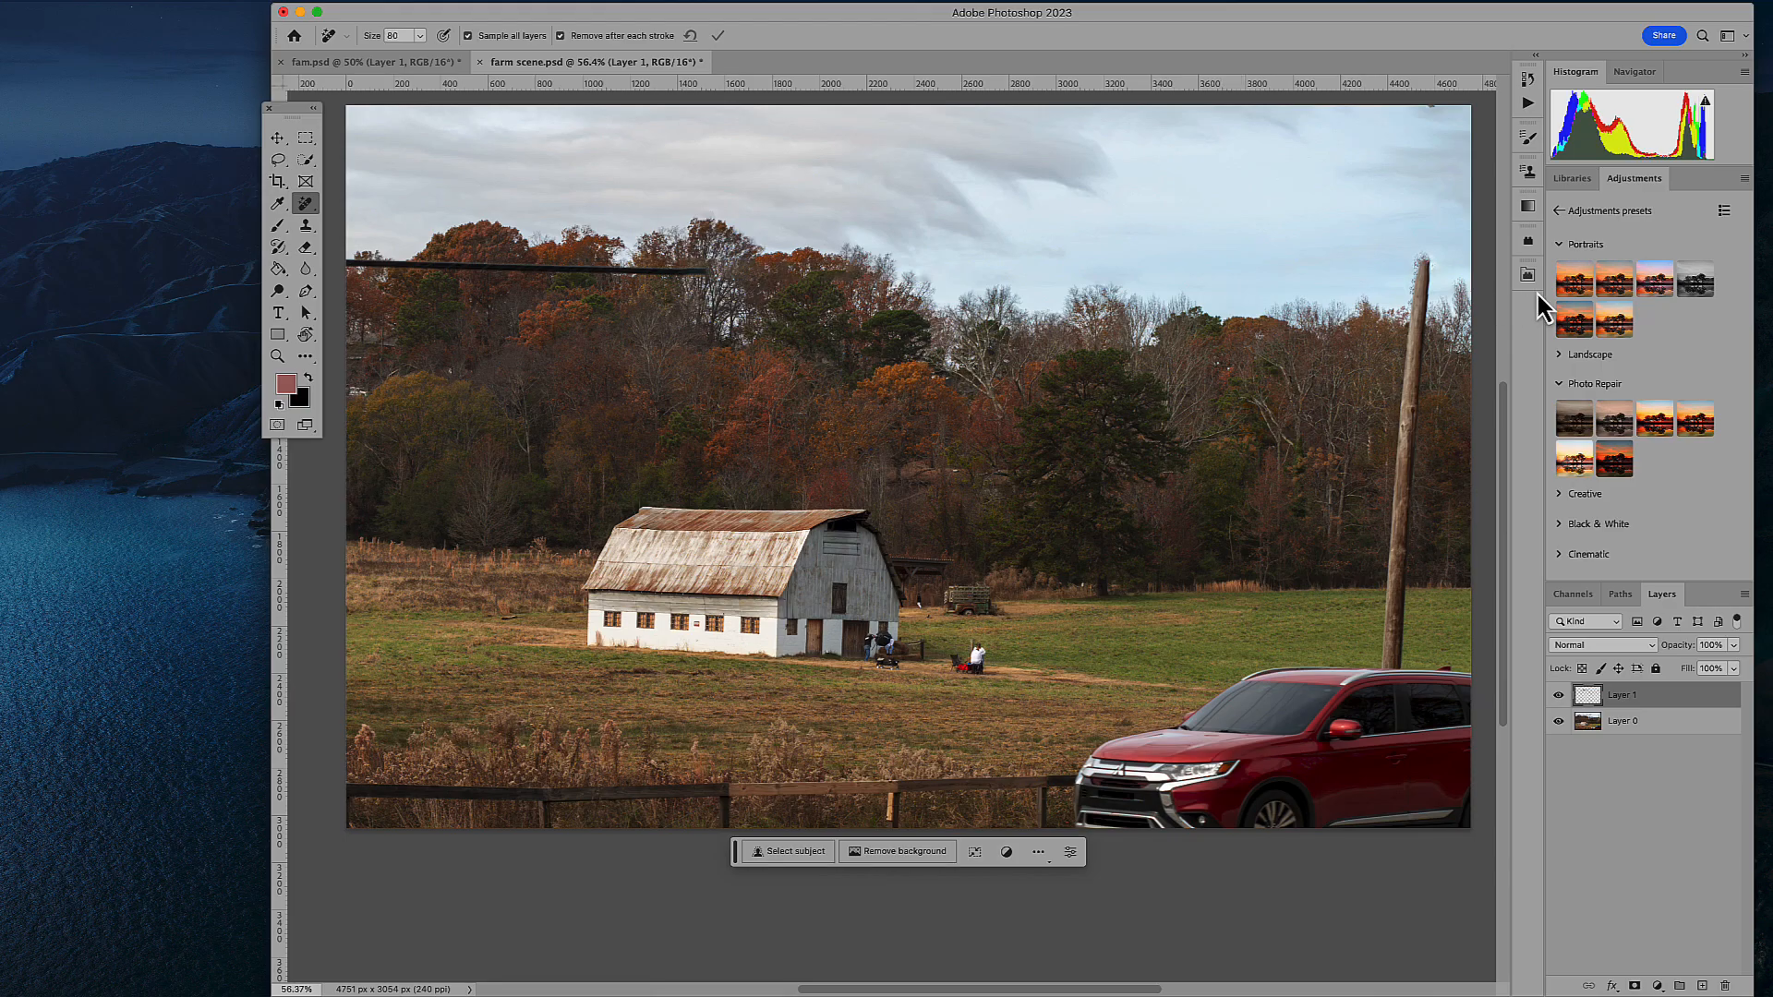
mouse_move(340, 262)
left_mouse_down()
mouse_move(718, 275)
mouse_move(346, 253)
left_mouse_up()
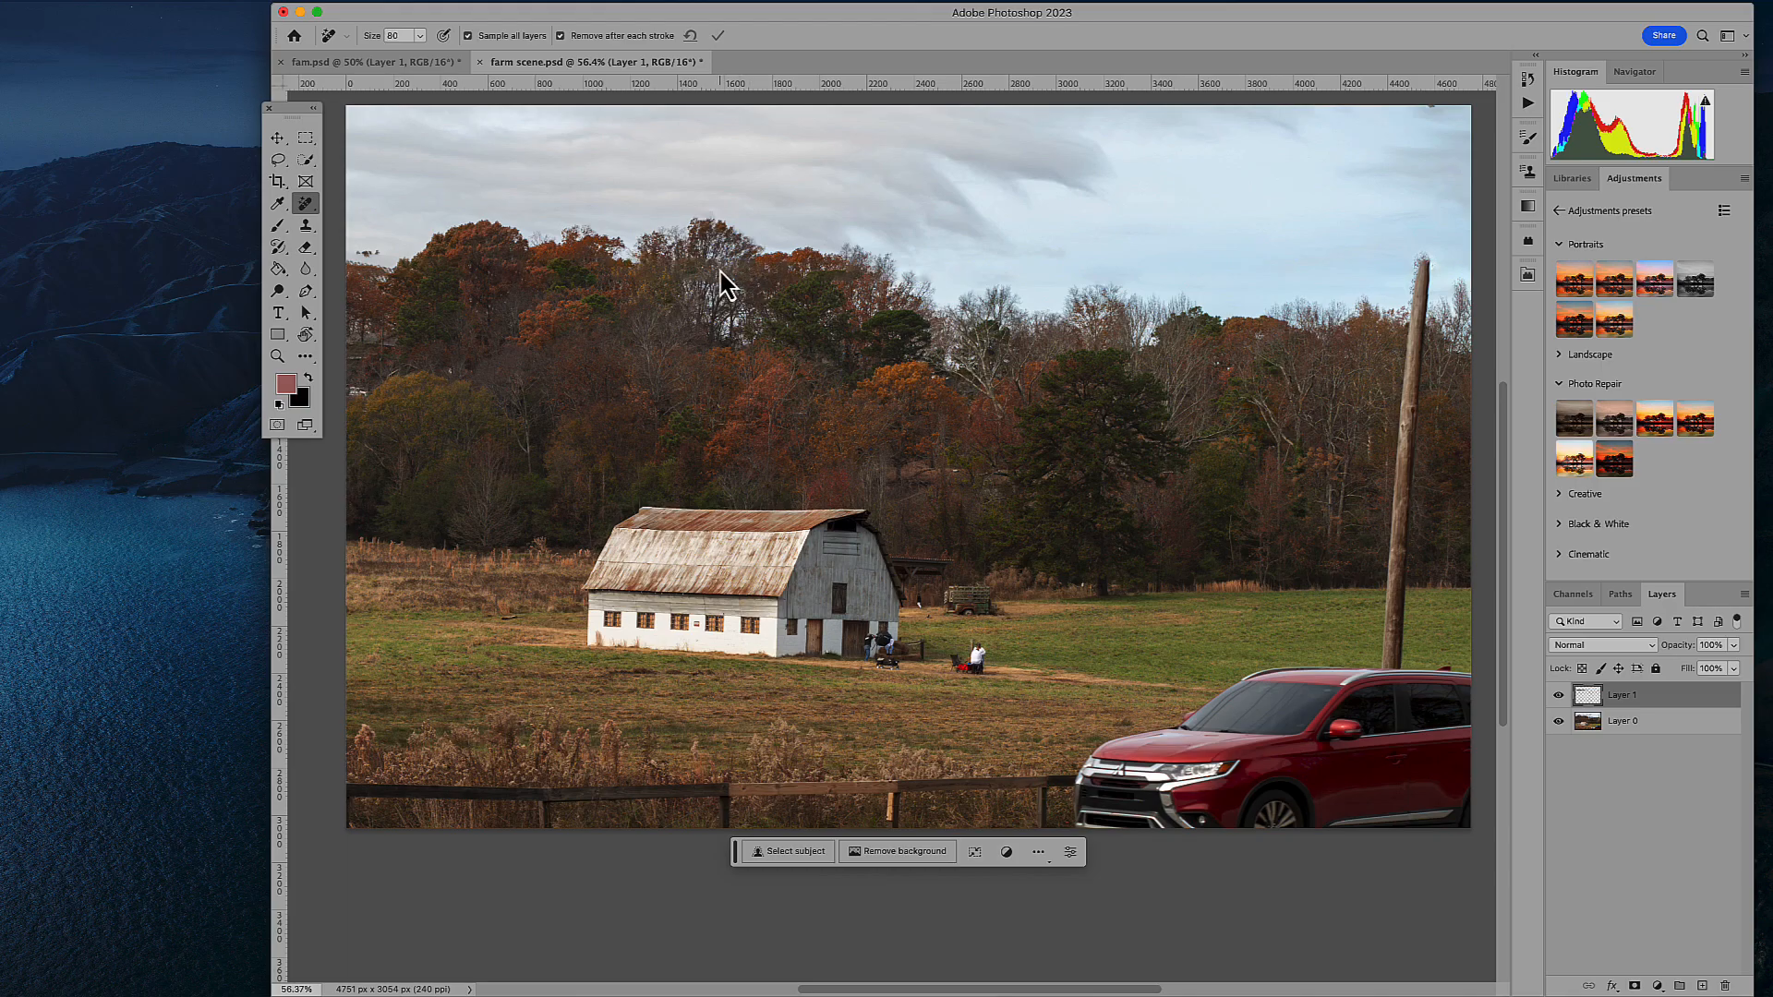
left_click_drag(711, 271, 714, 270)
left_click_drag(385, 260, 371, 257)
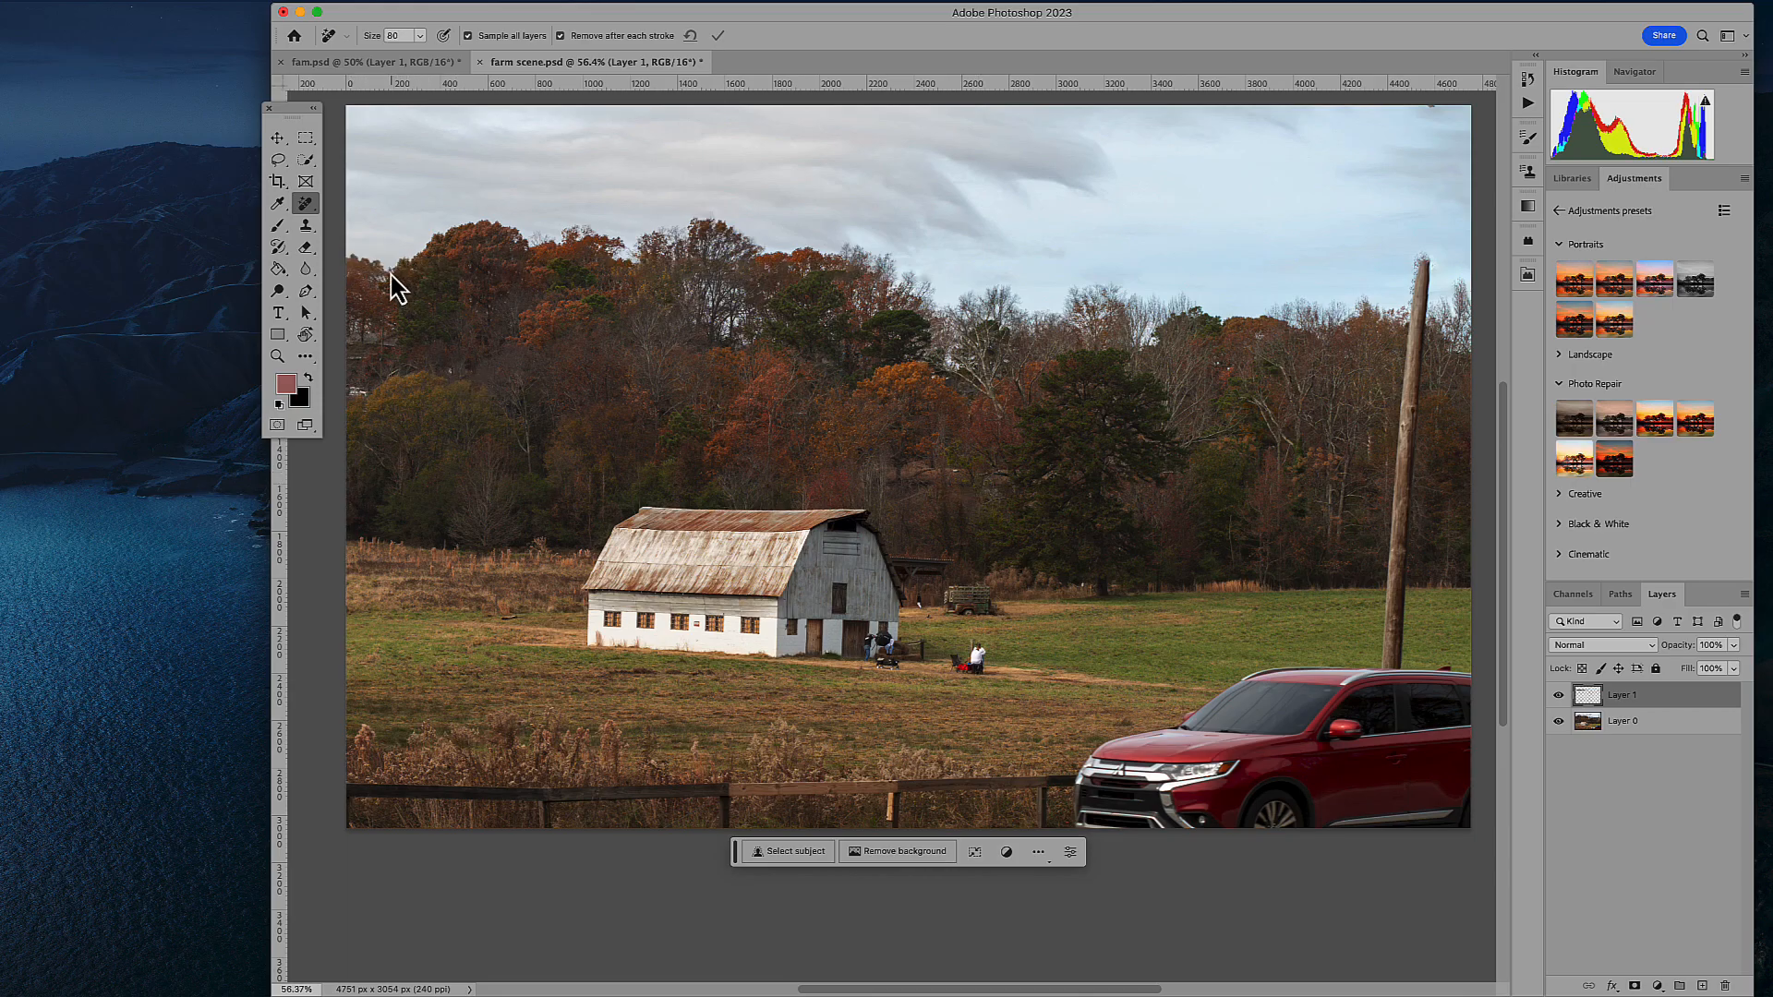
left_click_drag(391, 267, 396, 269)
- Remove the wooden utility pole above the red SUV with the Remove brush at size 125
key("bracketright")
left_click_drag(1425, 259, 1418, 343)
left_click_drag(1404, 431, 1400, 667)
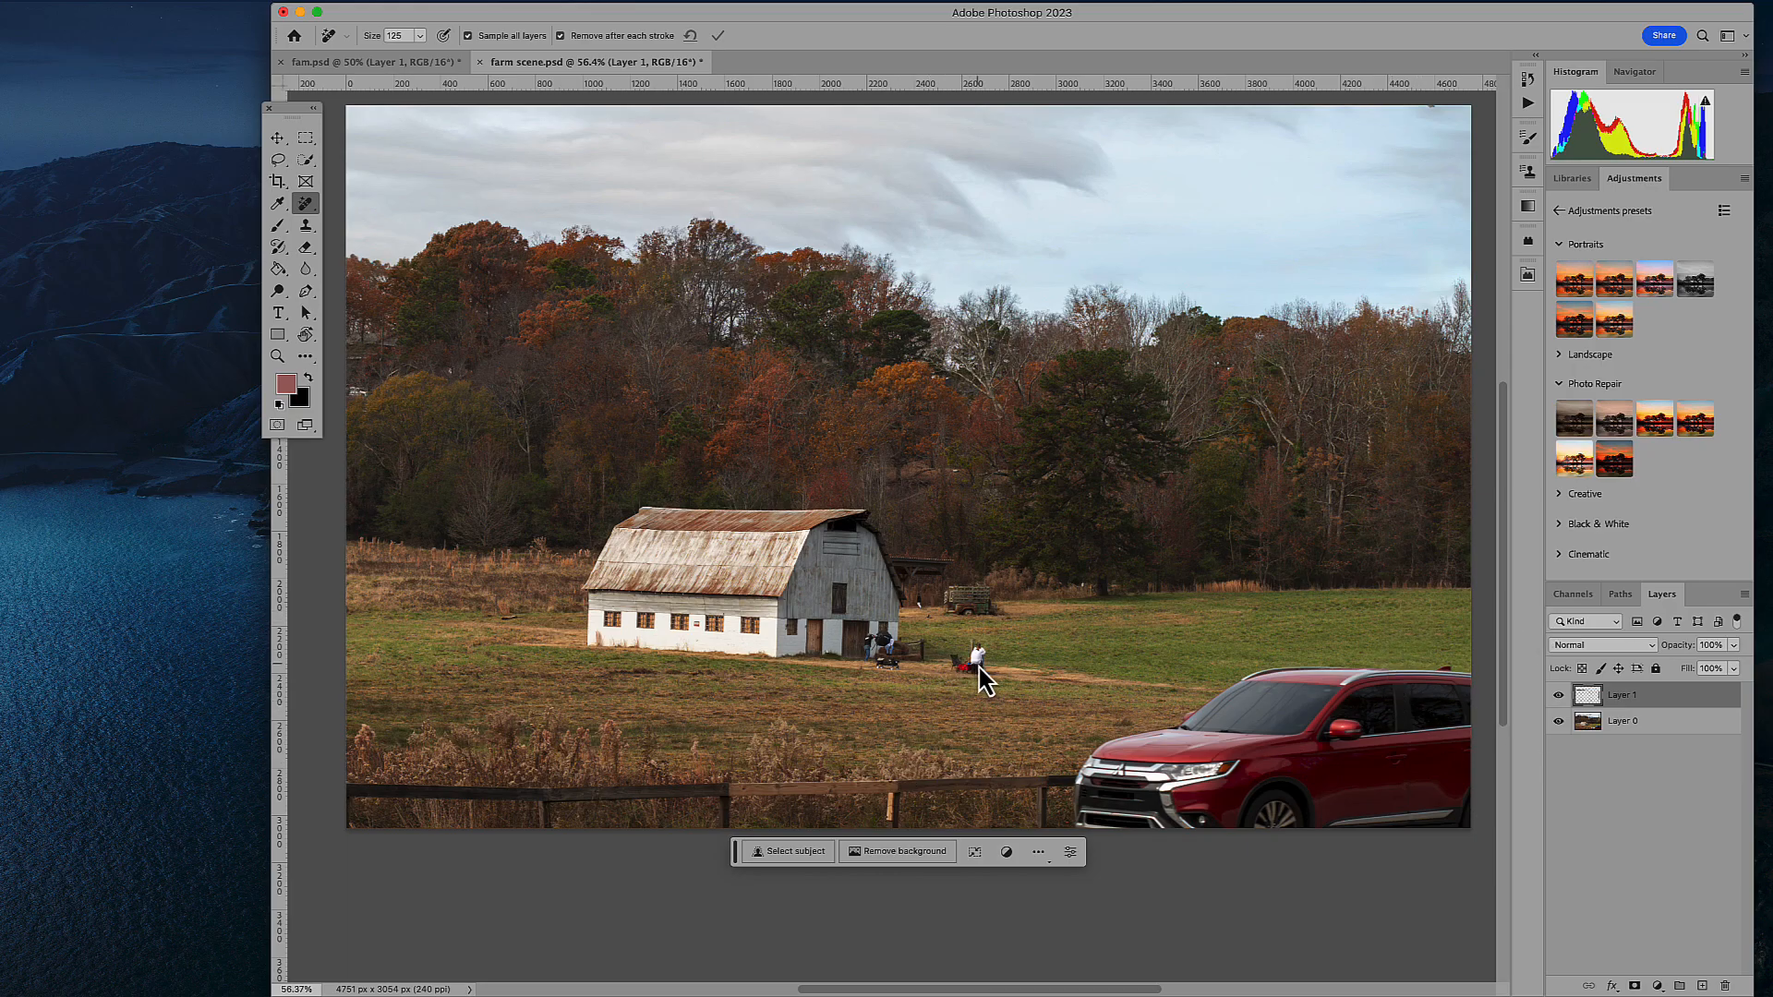
- Remove the people and their equipment from the grass beside the white barn
mouse_move(972, 663)
left_mouse_down()
mouse_move(957, 675)
mouse_move(979, 667)
left_mouse_up()
left_click_drag(879, 653, 875, 661)
left_click_drag(876, 661, 887, 659)
left_click(928, 613)
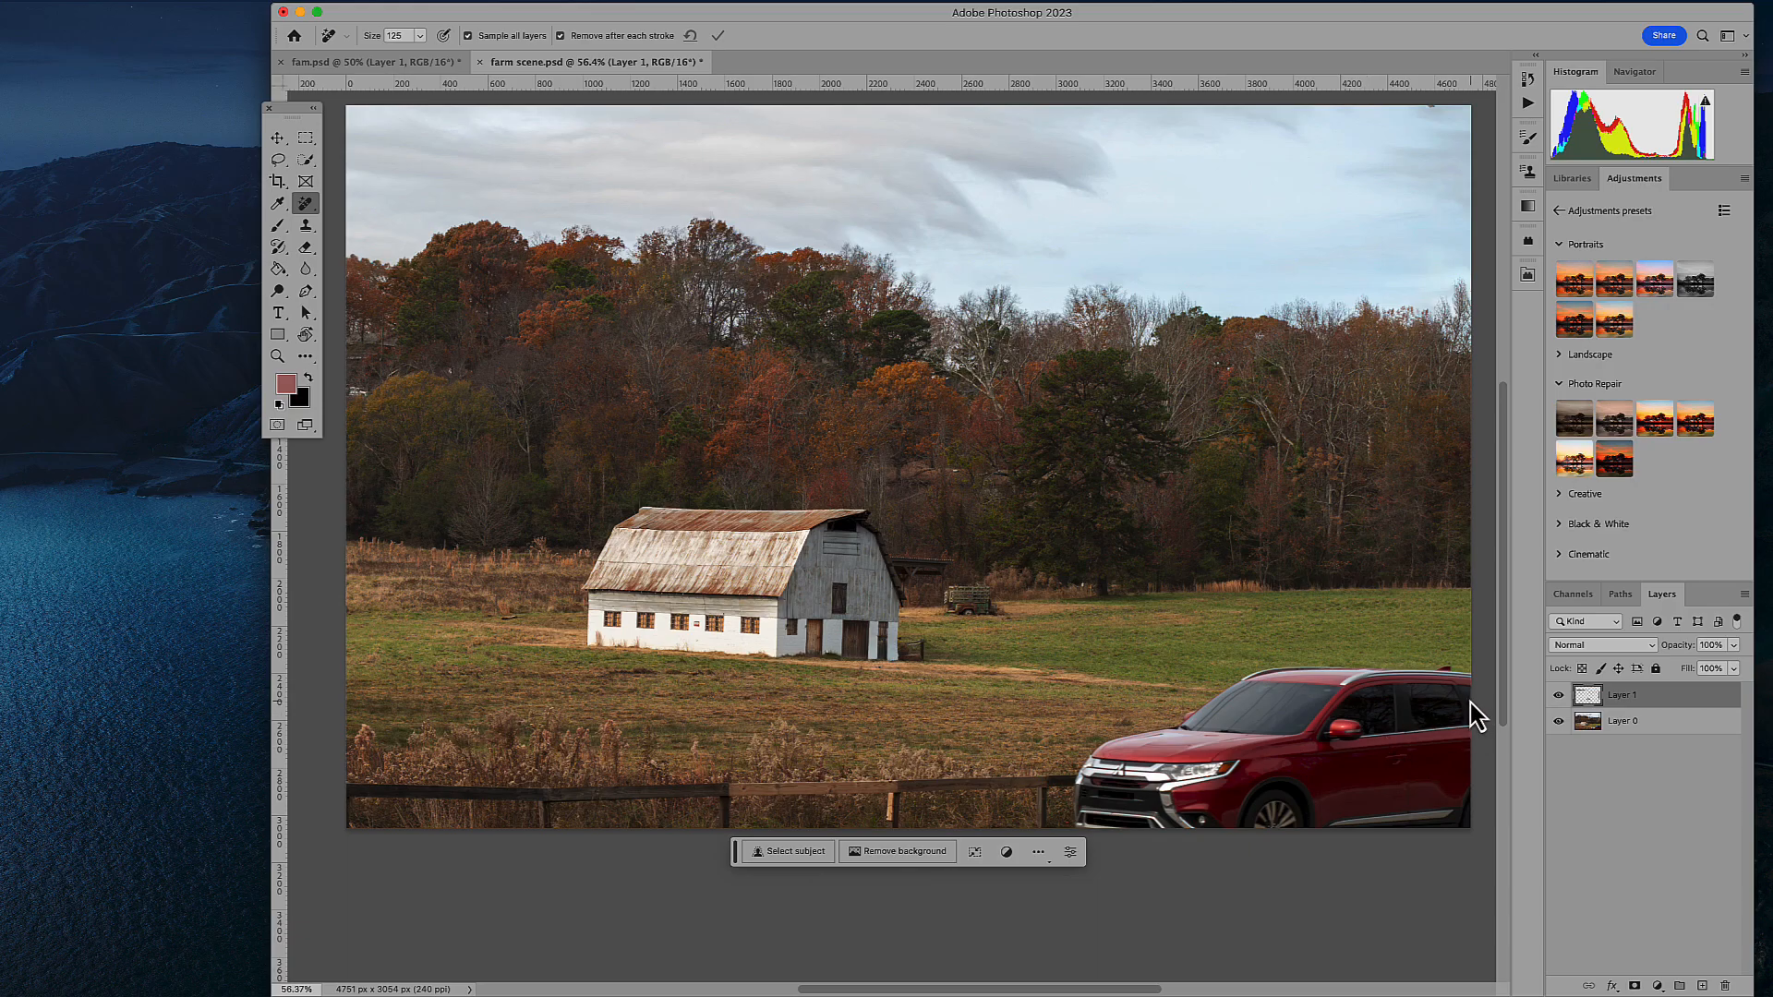
- Enlarge the Remove brush and erase the red SUV from the foreground of the farm scene
key("bracketright")
key("bracketright")
key("bracketright")
key("bracketright")
key("bracketright")
mouse_move(1452, 691)
left_mouse_down()
mouse_move(1299, 685)
mouse_move(1220, 708)
mouse_move(1194, 729)
mouse_move(1209, 820)
mouse_move(1474, 821)
mouse_move(1233, 804)
mouse_move(1526, 777)
mouse_move(1298, 748)
mouse_move(1410, 733)
mouse_move(1311, 741)
left_mouse_up()
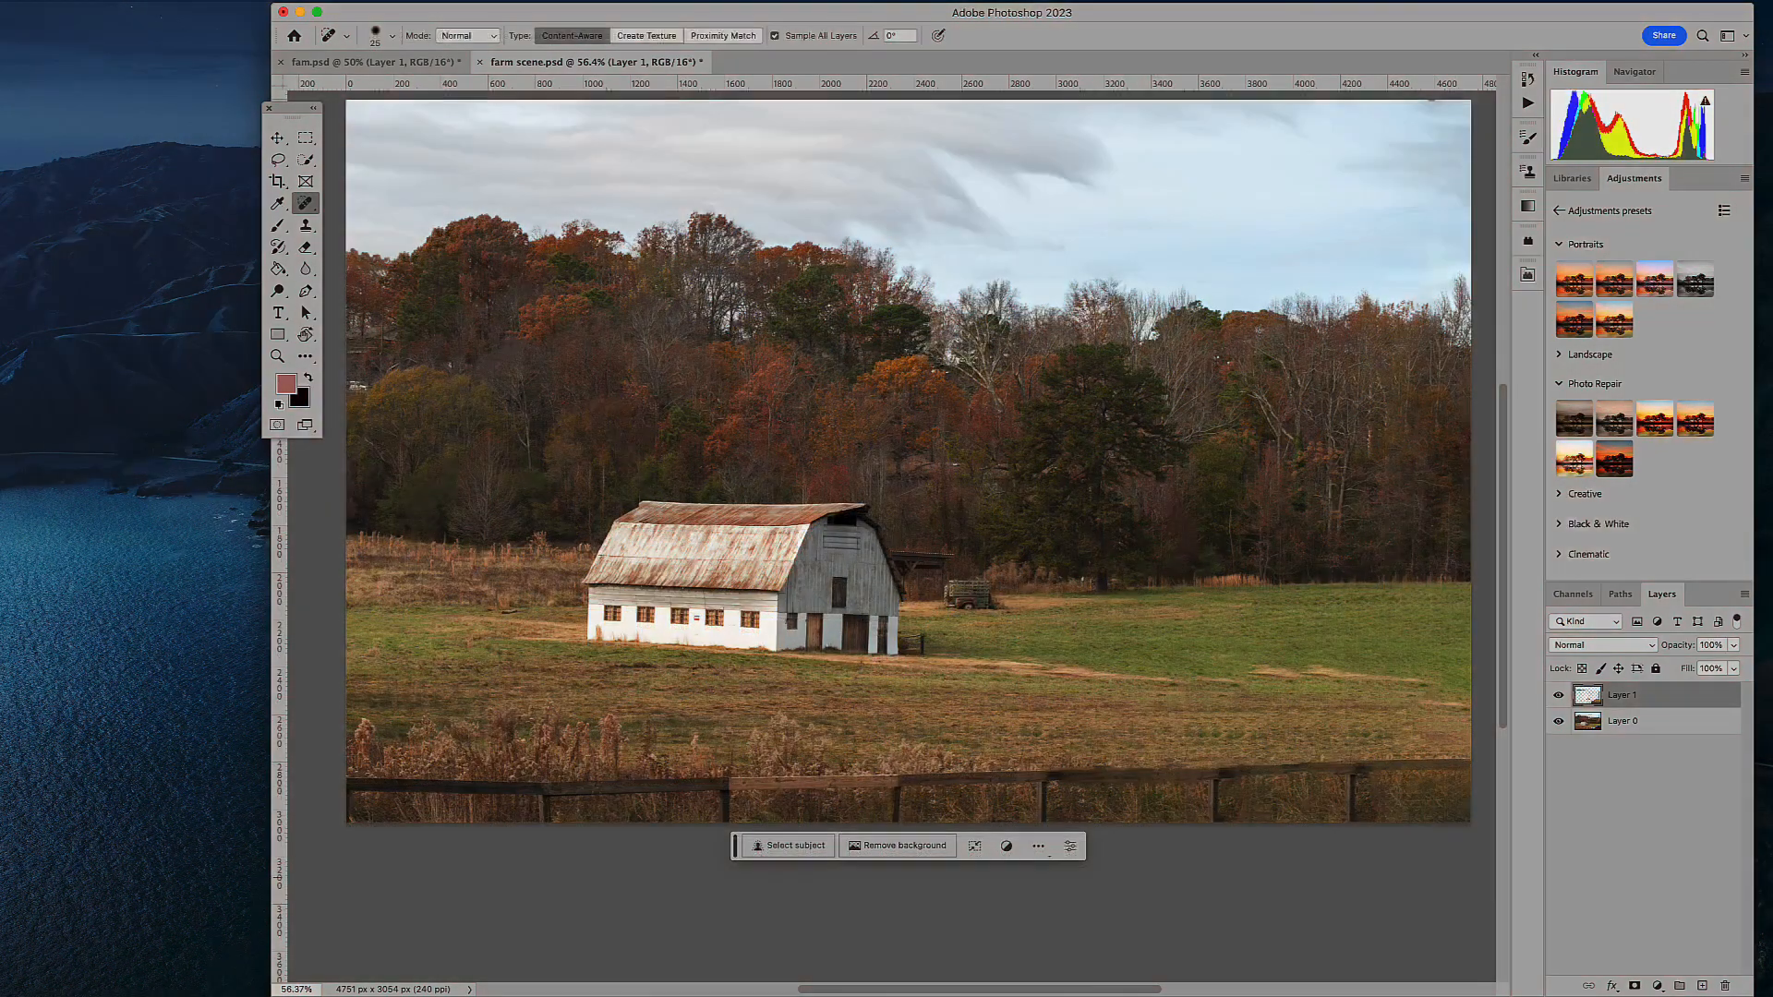
- Hide and show Layer 1 to compare the farm scene before and after the removals
left_click(1559, 695)
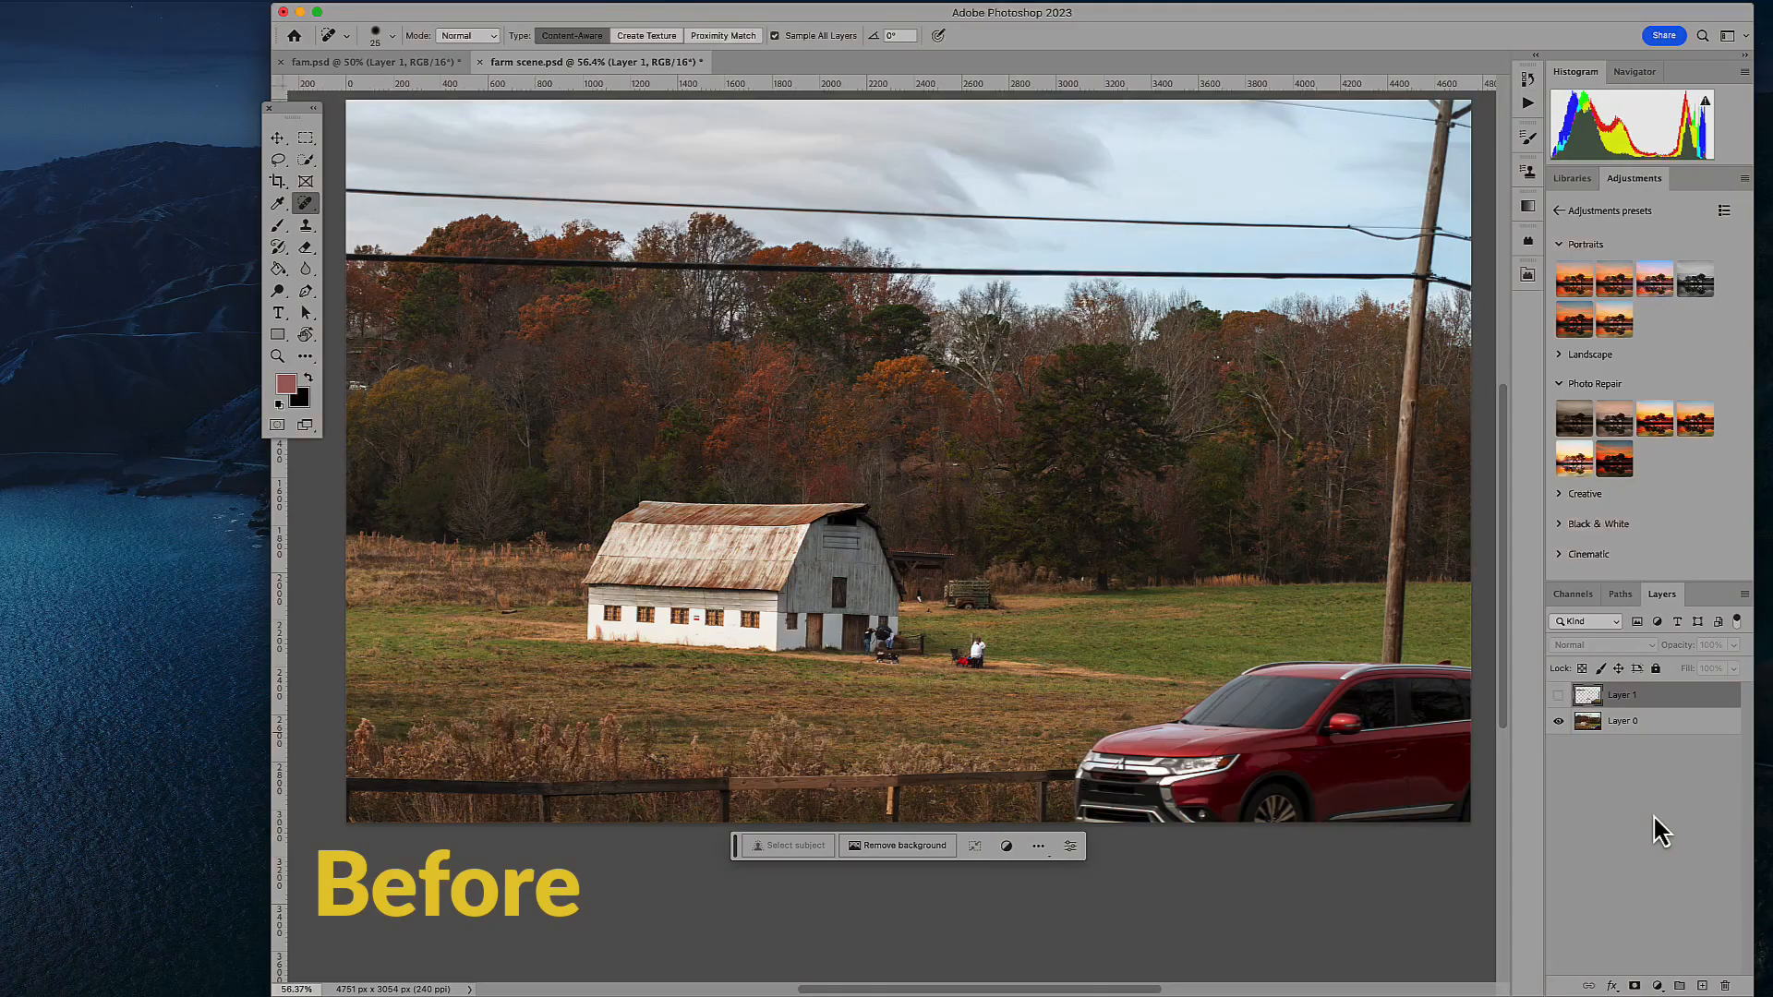
left_click(1559, 694)
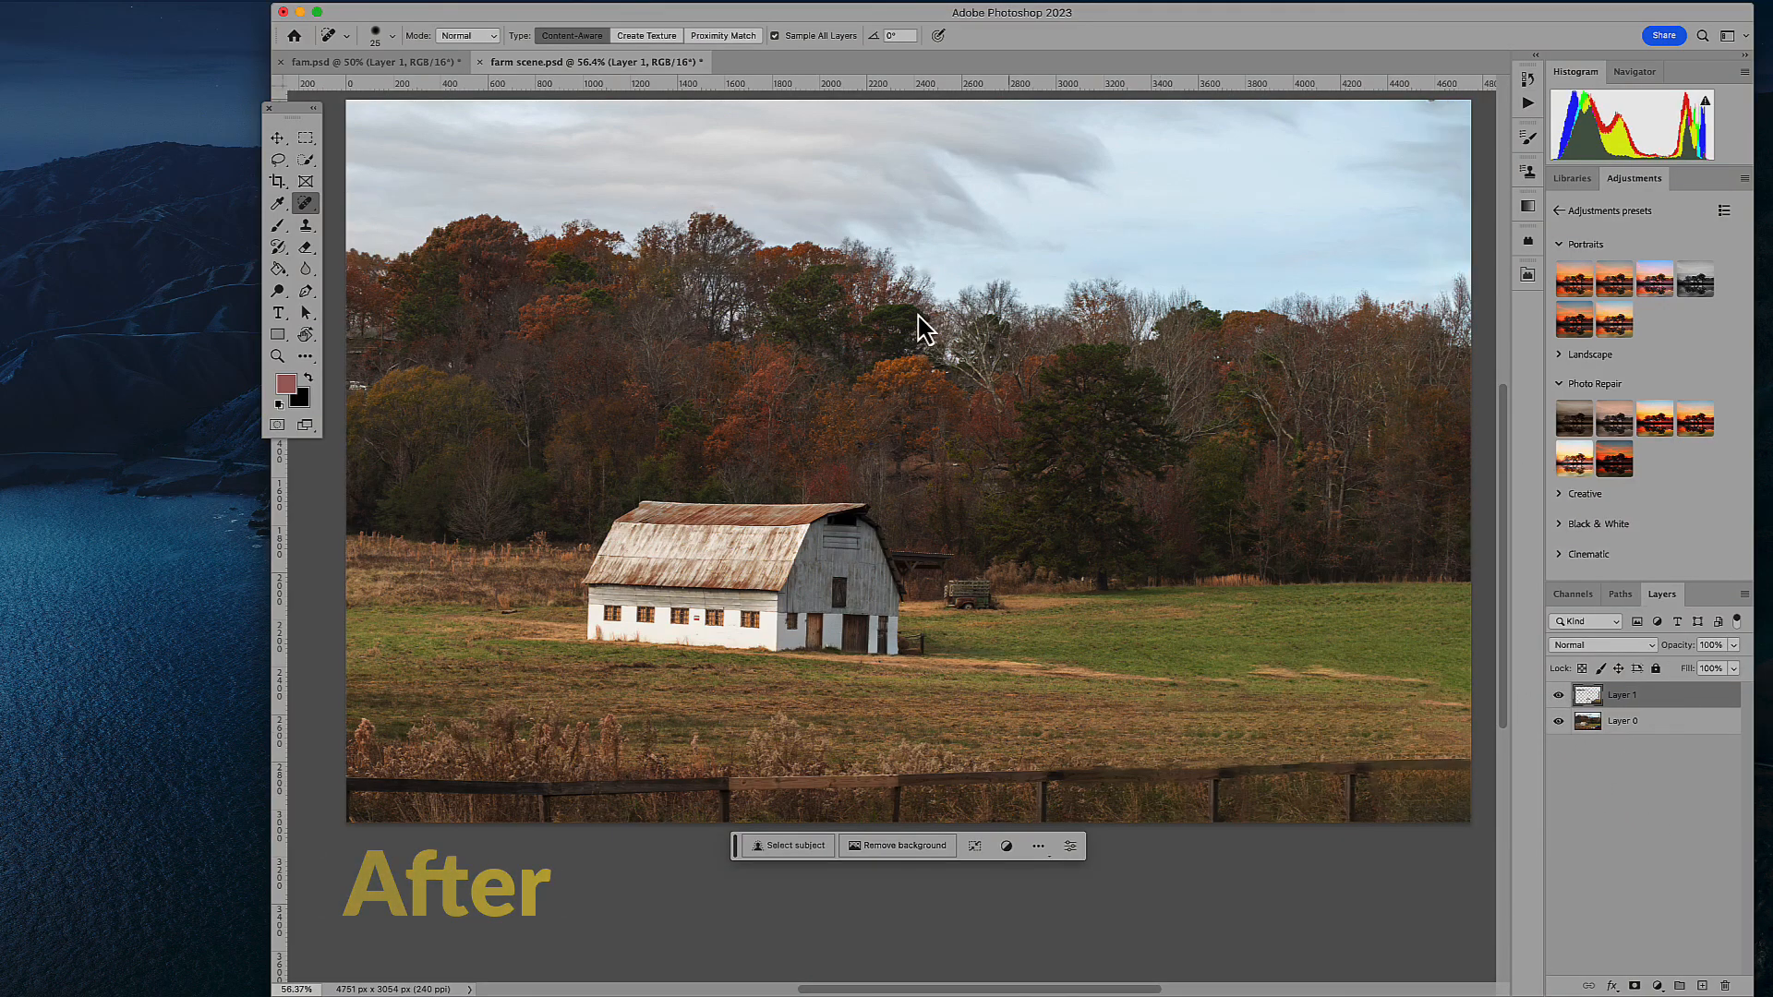